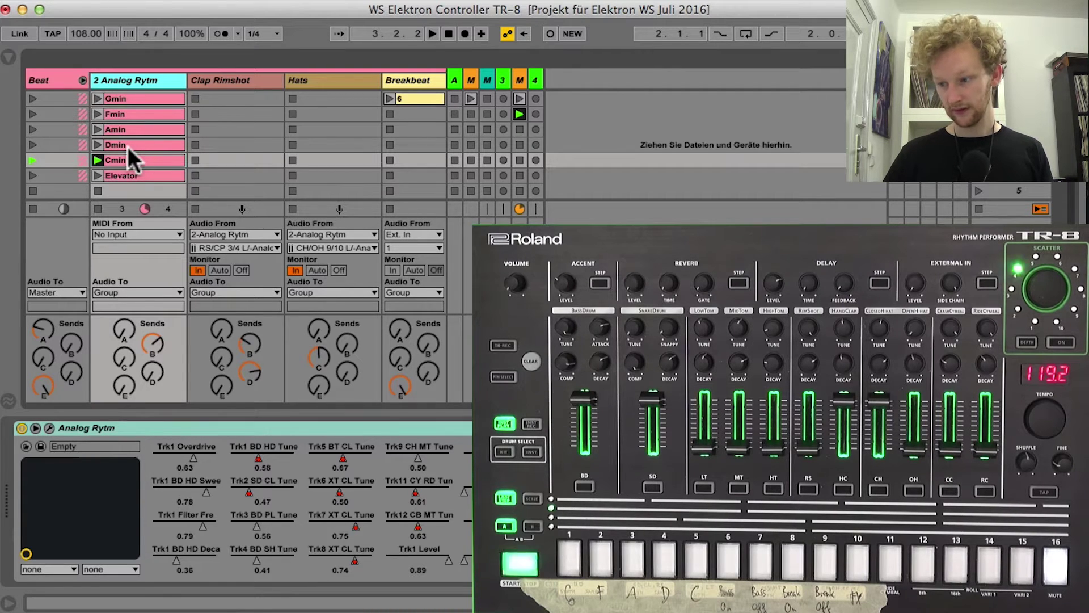
Step: Create an empty MIDI clip below Elevator on the 2 Analog Rytm track and show the track's device
scroll(144, 89, "down", 3)
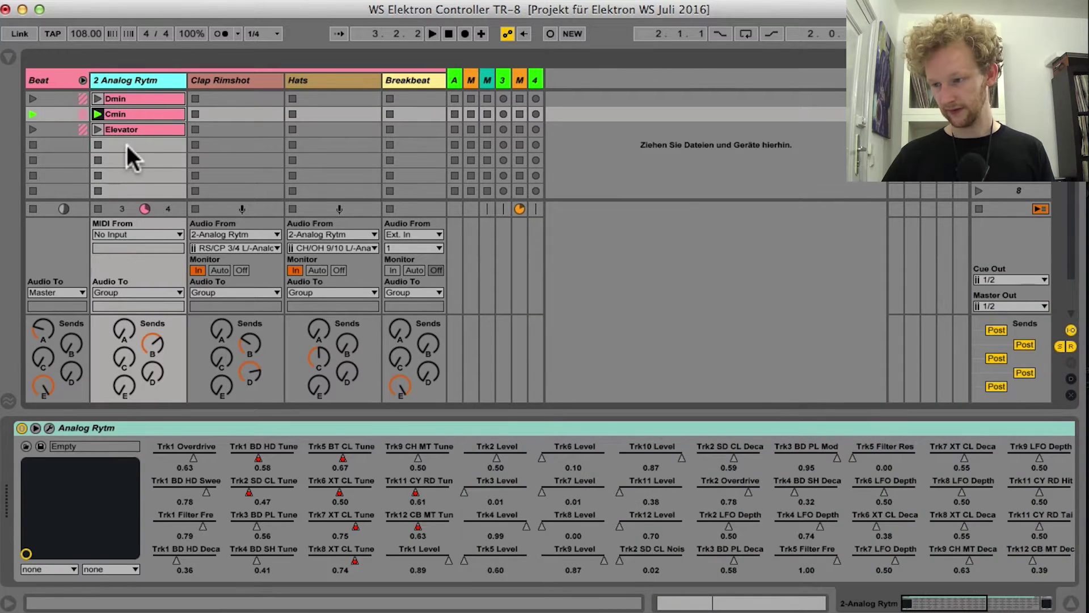
double_click(127, 145)
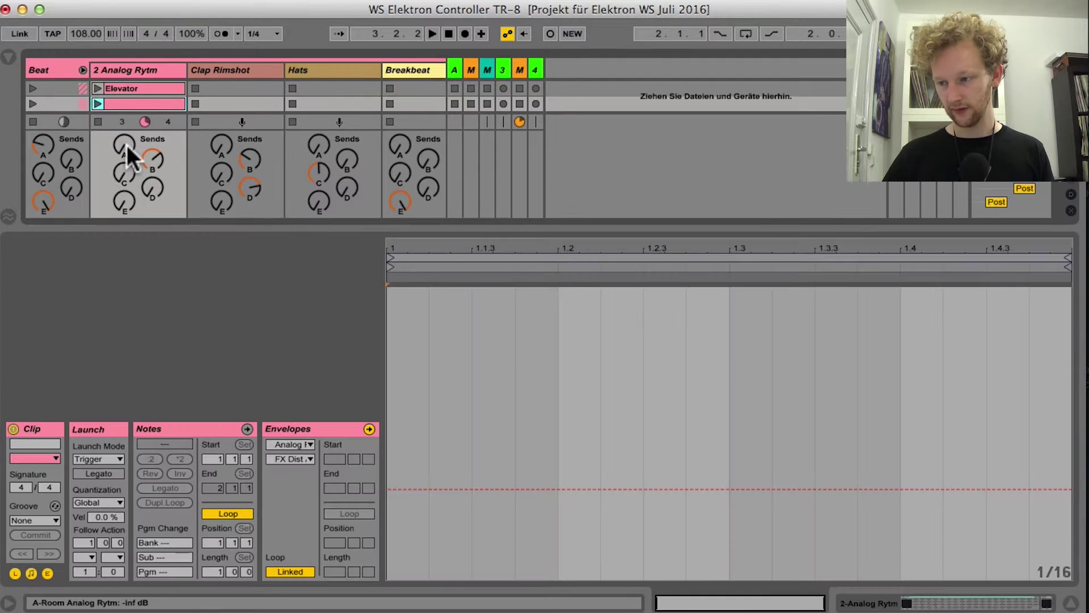
left_click(1071, 603)
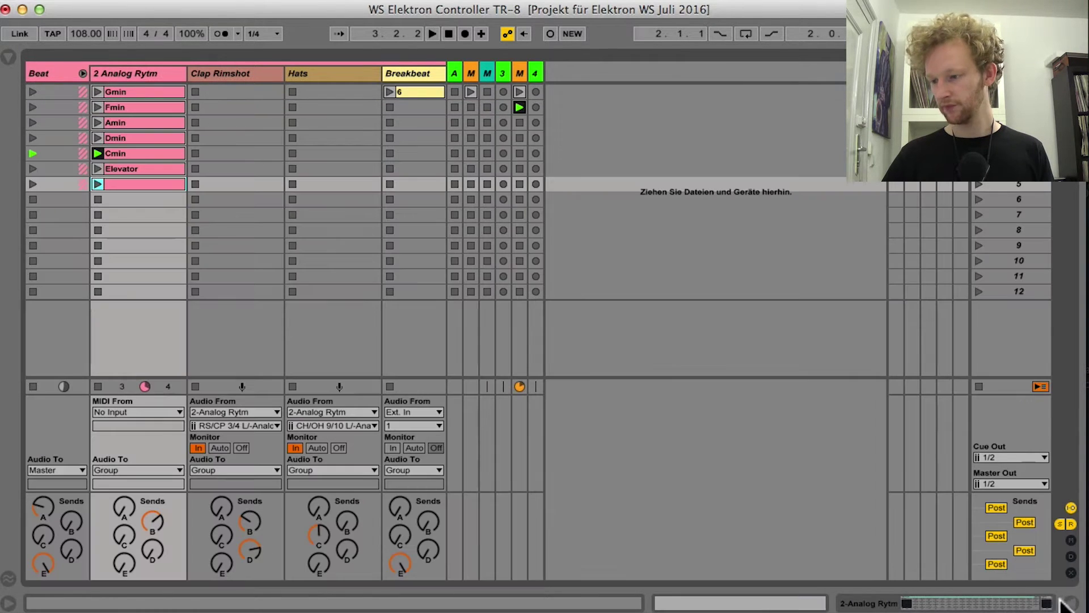
left_click(108, 73)
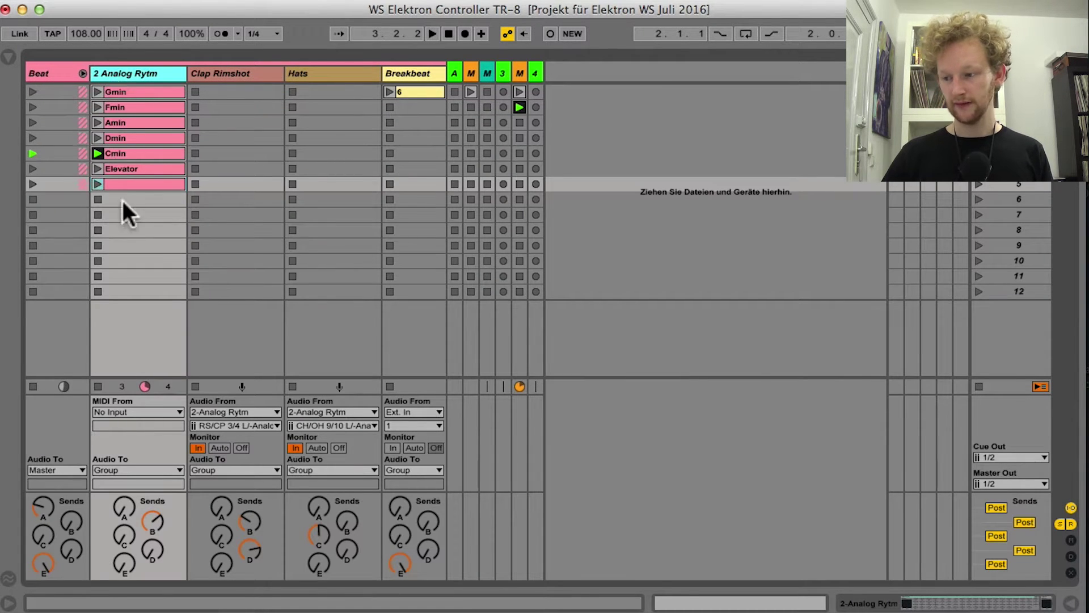
left_click(928, 602)
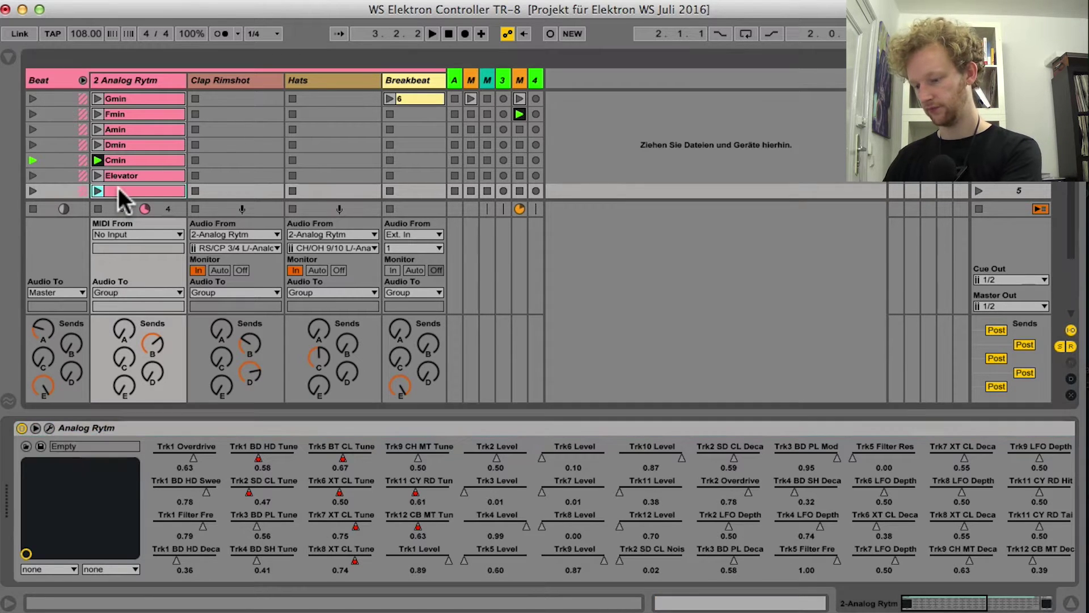
Step: Rename the new clip "Was machen denn die Taster jetzt????" and widen the 2 Analog Rytm track to fit the name
key("super+r")
type("Warum machen denn die Tast")
type("er jetzt????")
key("Return")
left_click_drag(184, 90, 252, 90)
Step: Open the new clip's envelopes and look through the Analog Rytm parameters available for automation
double_click(158, 189)
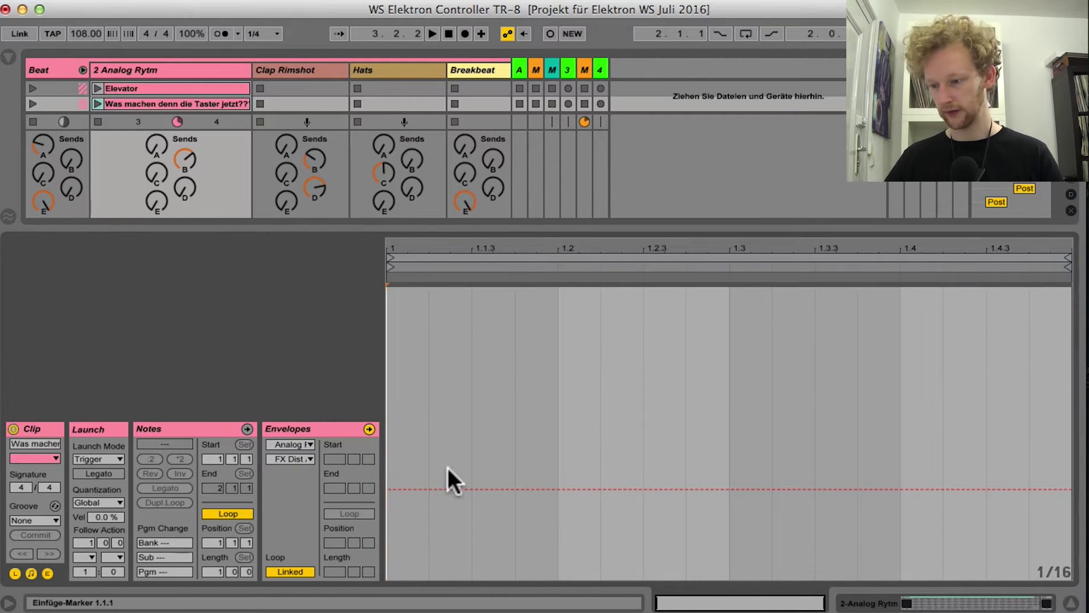
left_click(47, 573)
left_click(48, 573)
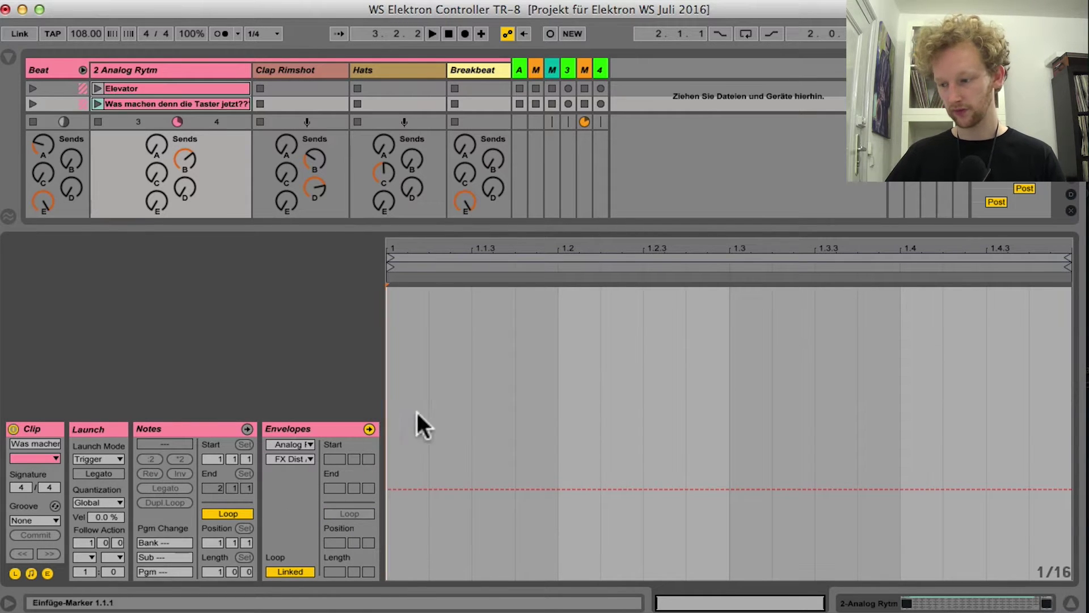
left_click(302, 444)
left_click(305, 470)
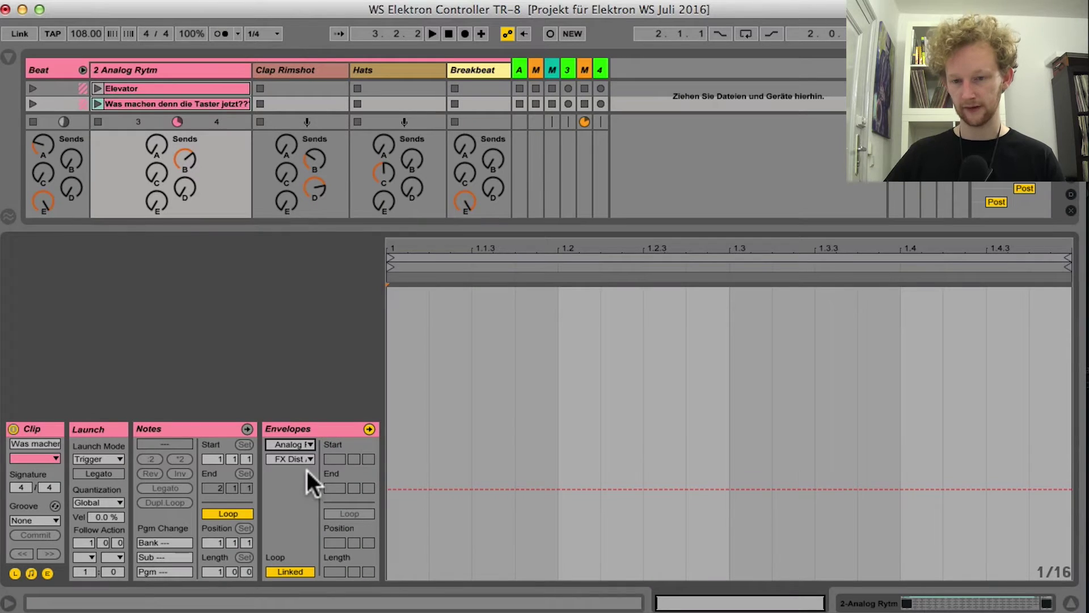
left_click(306, 456)
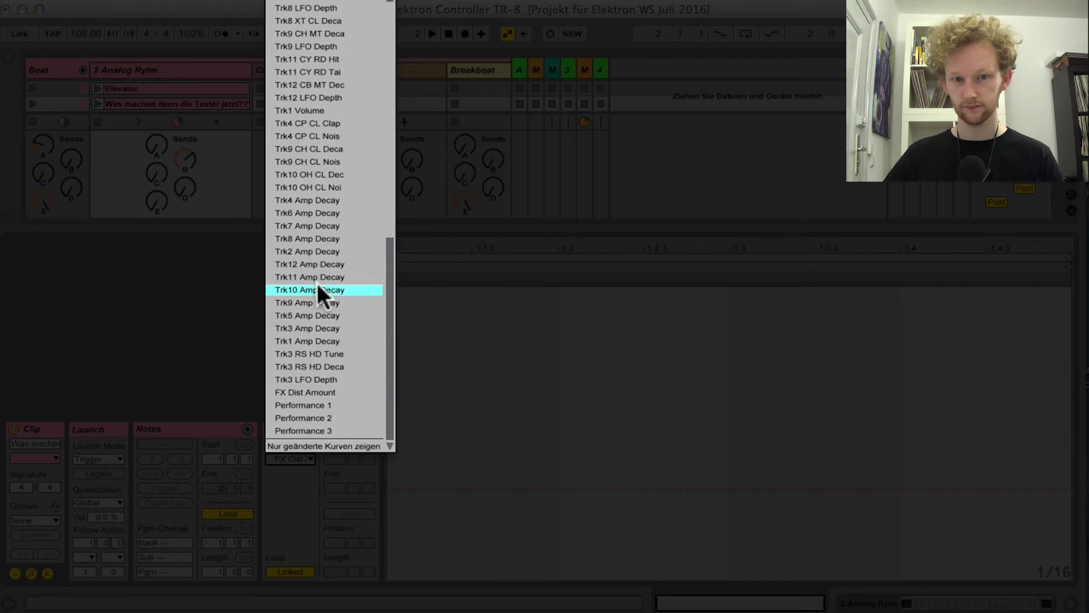
scroll(318, 284, "up", 10)
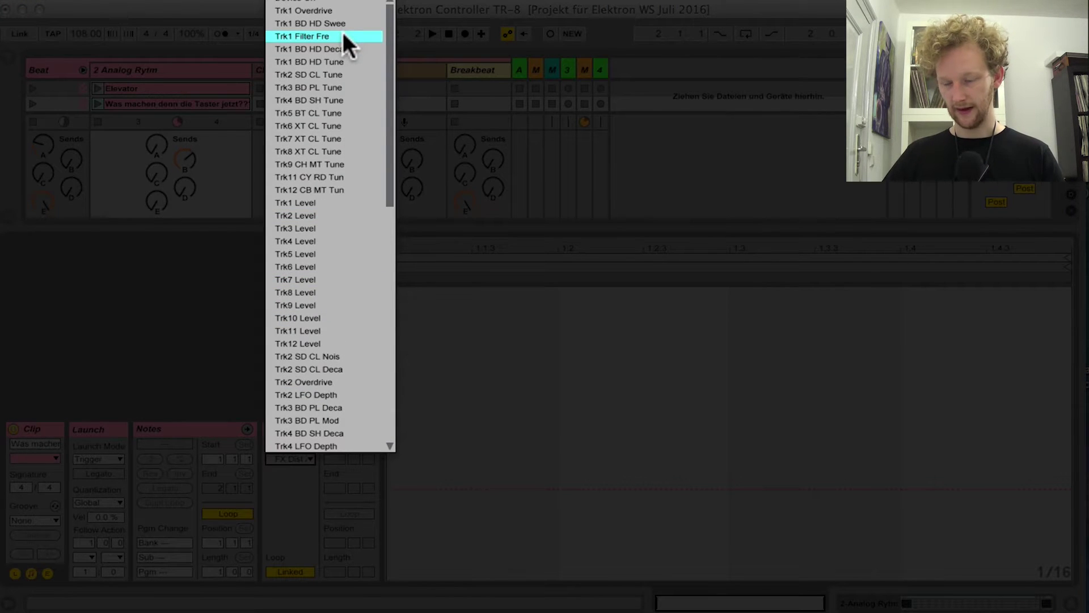
scroll(342, 31, "down", 10)
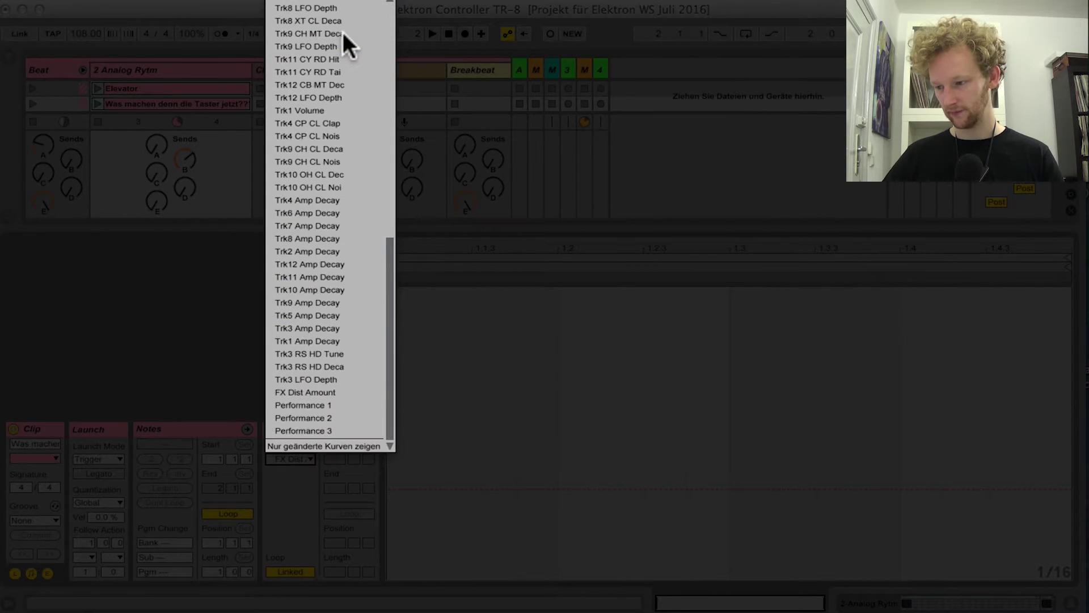
left_click(217, 318)
Step: Examine the Analog Rytm device's exposed parameters and its Configure mode with the plug-in editor, leaving the configuration as it is
left_click(936, 603)
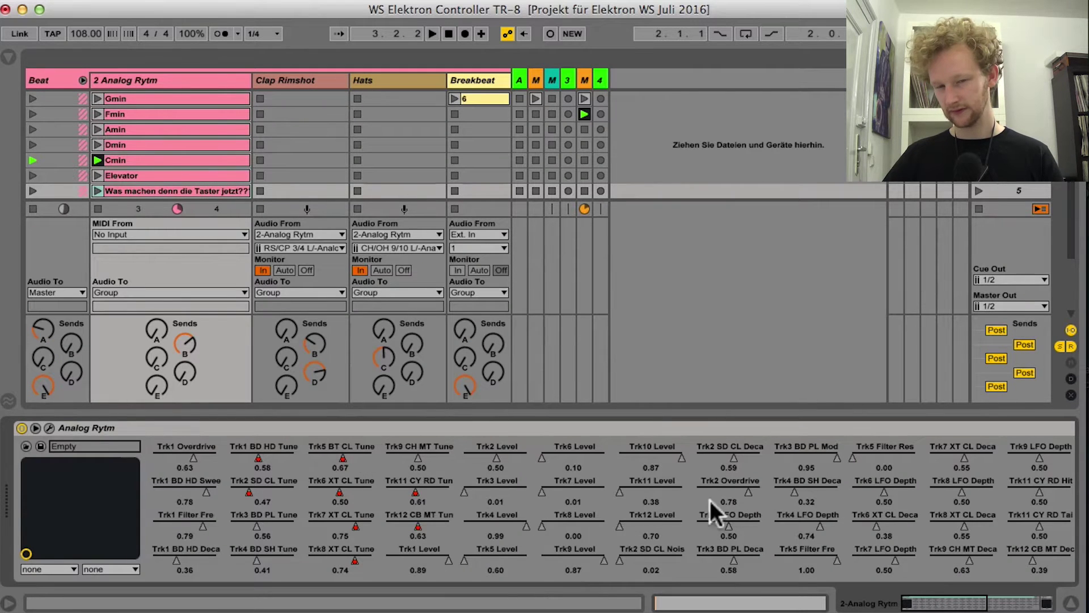
scroll(596, 506, "right", 10)
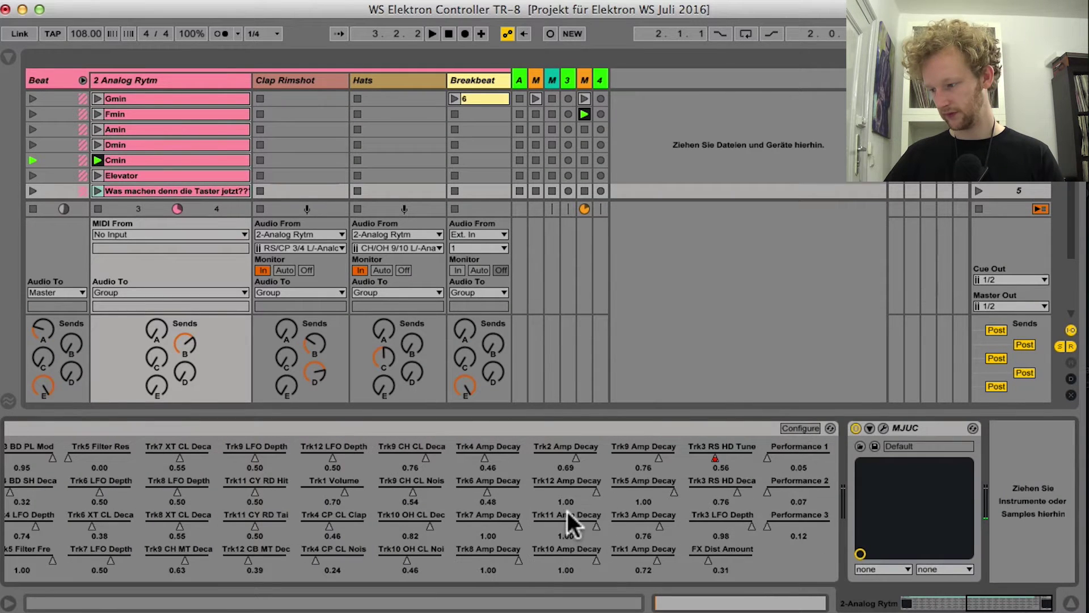
left_click(792, 429)
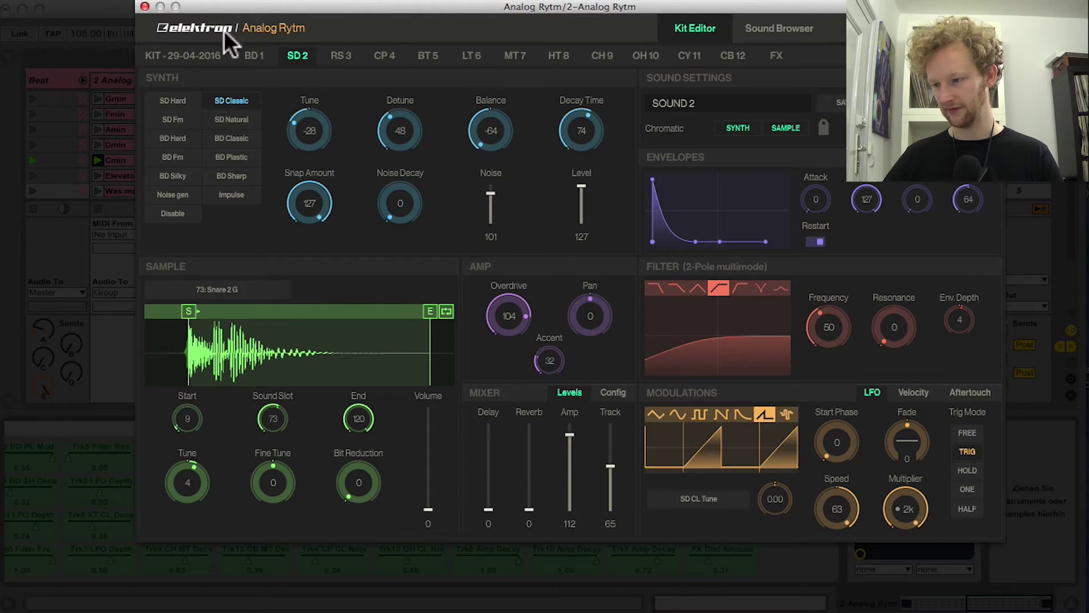
left_click(143, 6)
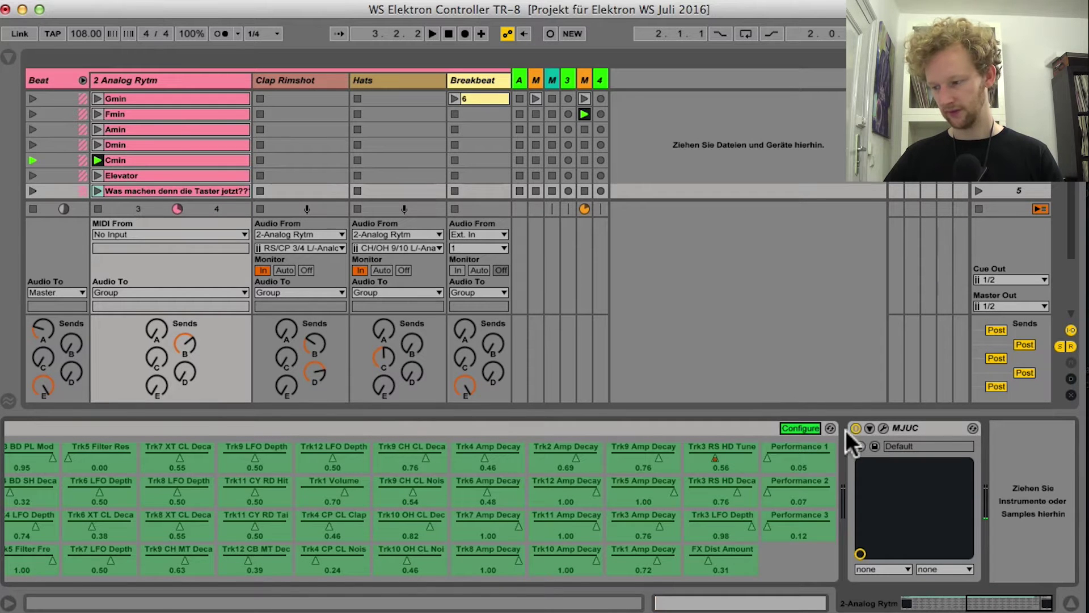
left_click(805, 429)
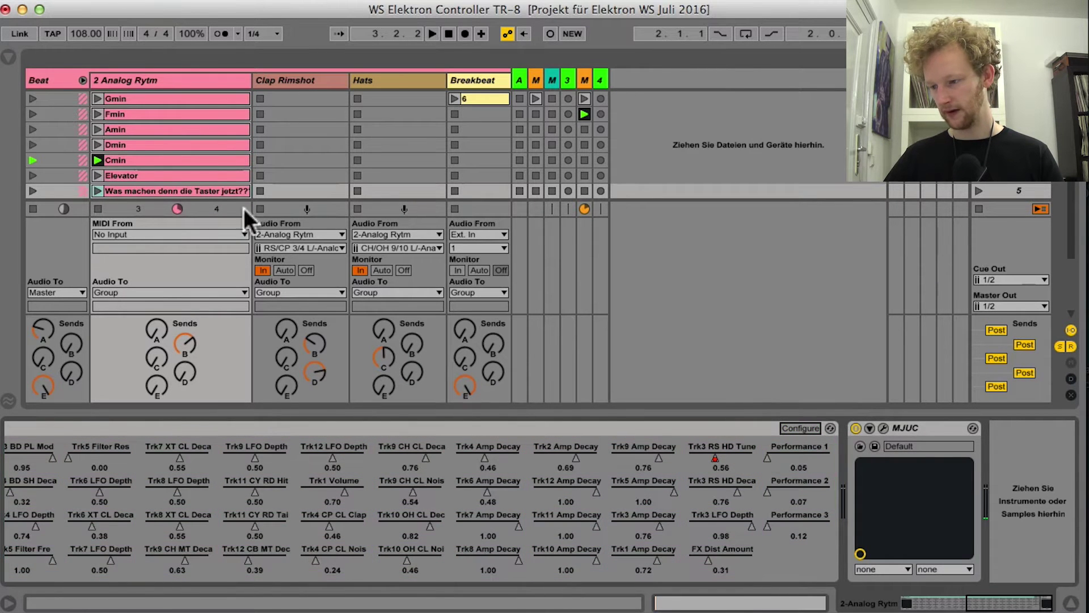
Step: In the new clip, choose the Trk1 Overdrive envelope, enable draw mode and draw a curve across most of the bar
double_click(136, 187)
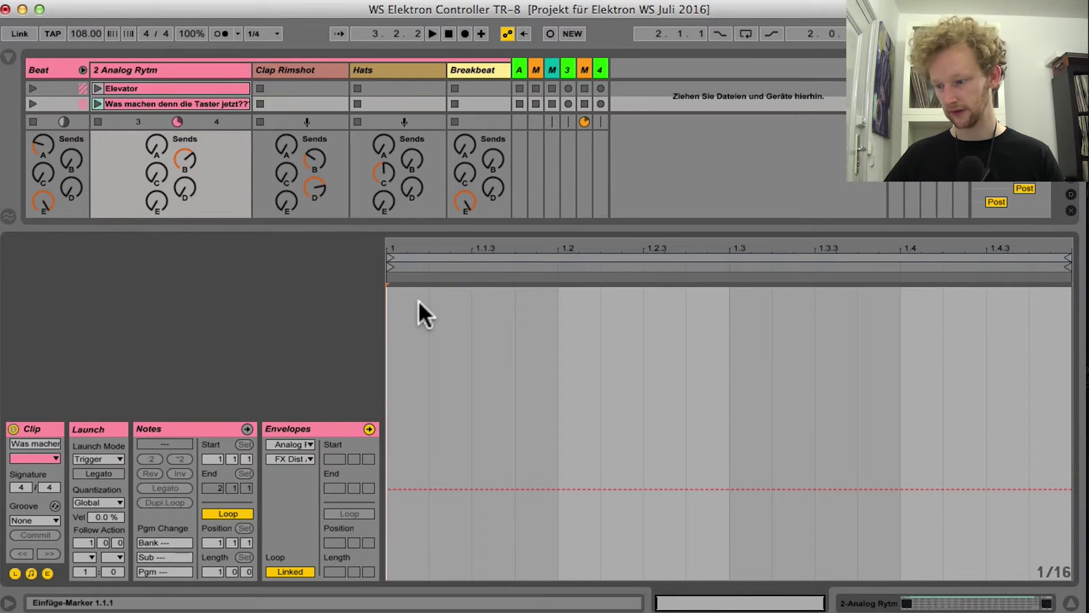
left_click(284, 458)
scroll(328, 254, "up", 15)
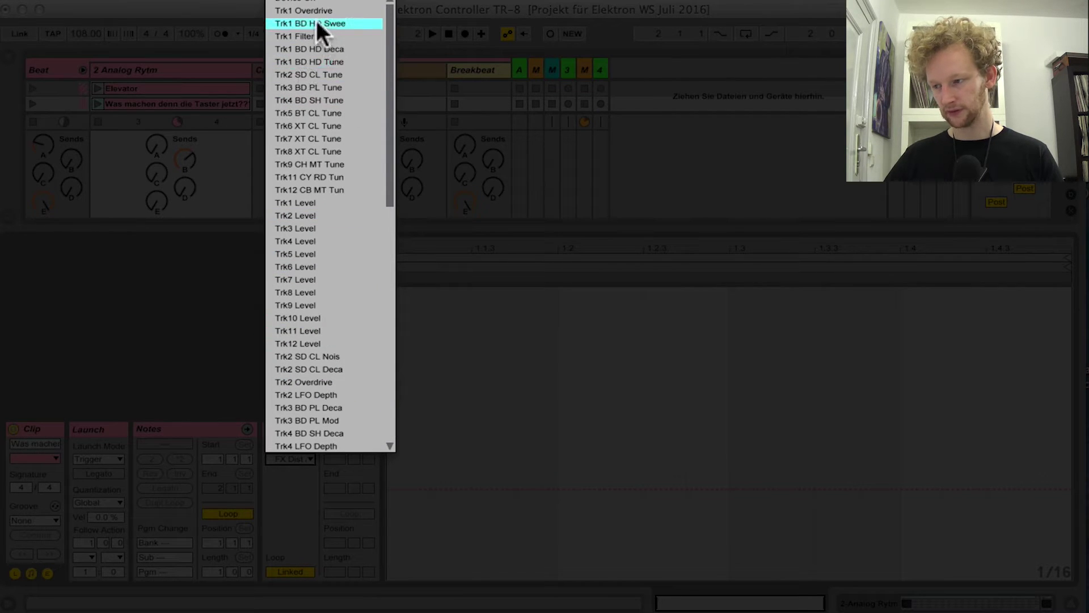
left_click(315, 12)
right_click(458, 489)
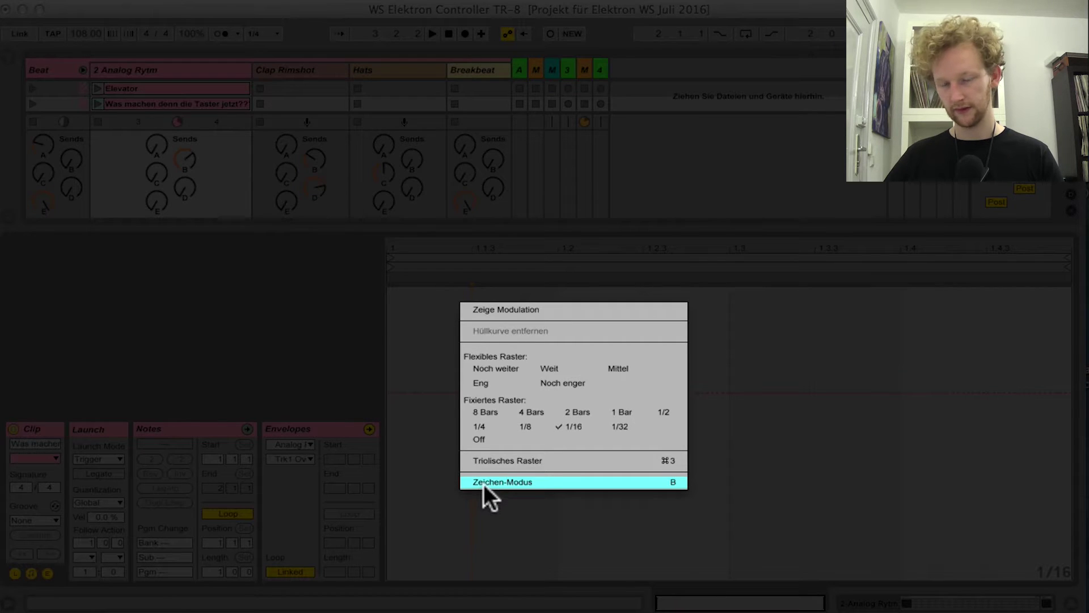
left_click(483, 483)
left_click(448, 407)
mouse_move(446, 390)
left_mouse_down()
mouse_move(638, 475)
mouse_move(936, 400)
left_mouse_up()
Step: Choose the Trk5 Level envelope and draw a stepped curve from about 1.1.3 to just past 1.4
left_click(307, 457)
left_click(302, 257)
left_click(476, 452)
mouse_move(476, 450)
left_mouse_down()
mouse_move(648, 386)
mouse_move(909, 443)
left_mouse_up()
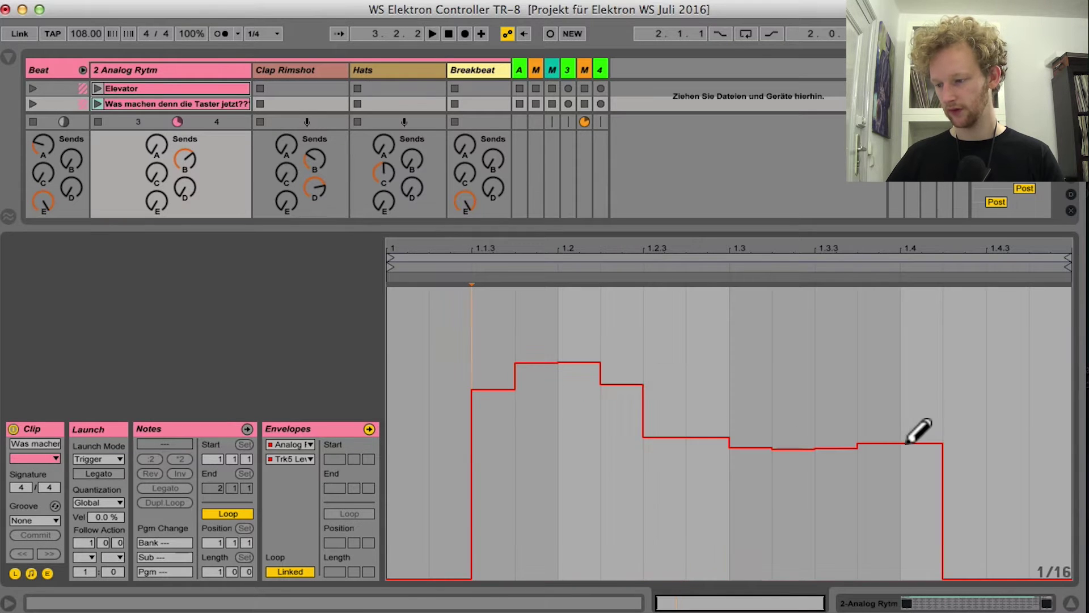
Step: Draw falling stepped envelopes for another Analog Rytm parameter and for Trk1 BD HD Deca
left_click(295, 458)
left_click(305, 440)
mouse_move(431, 384)
left_mouse_down()
mouse_move(498, 365)
mouse_move(901, 561)
left_mouse_up()
left_click(310, 460)
left_click(315, 48)
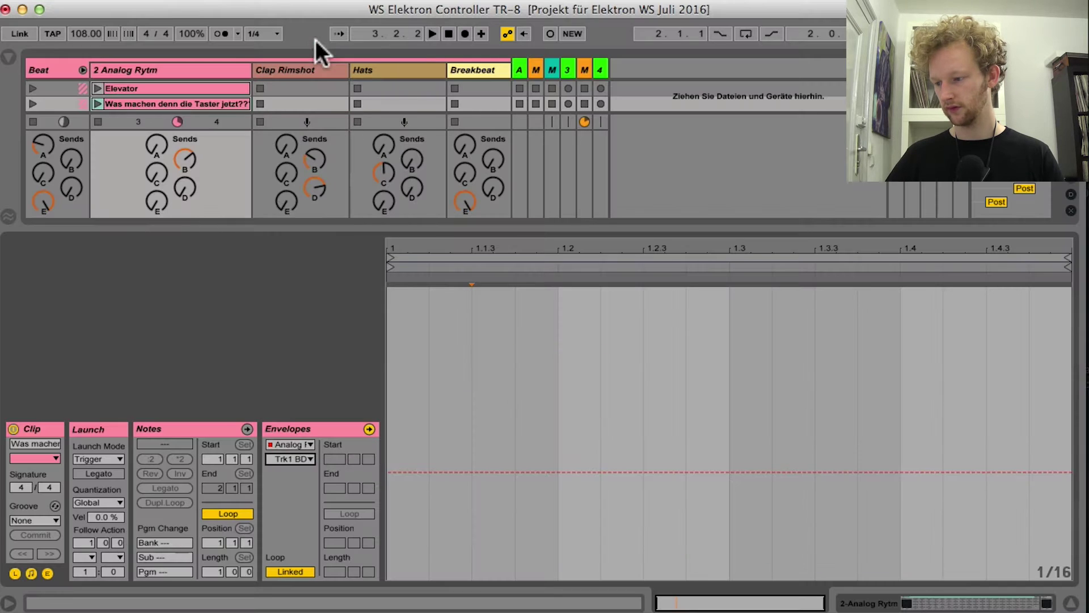
mouse_move(420, 364)
left_mouse_down()
mouse_move(628, 354)
mouse_move(853, 456)
left_mouse_up()
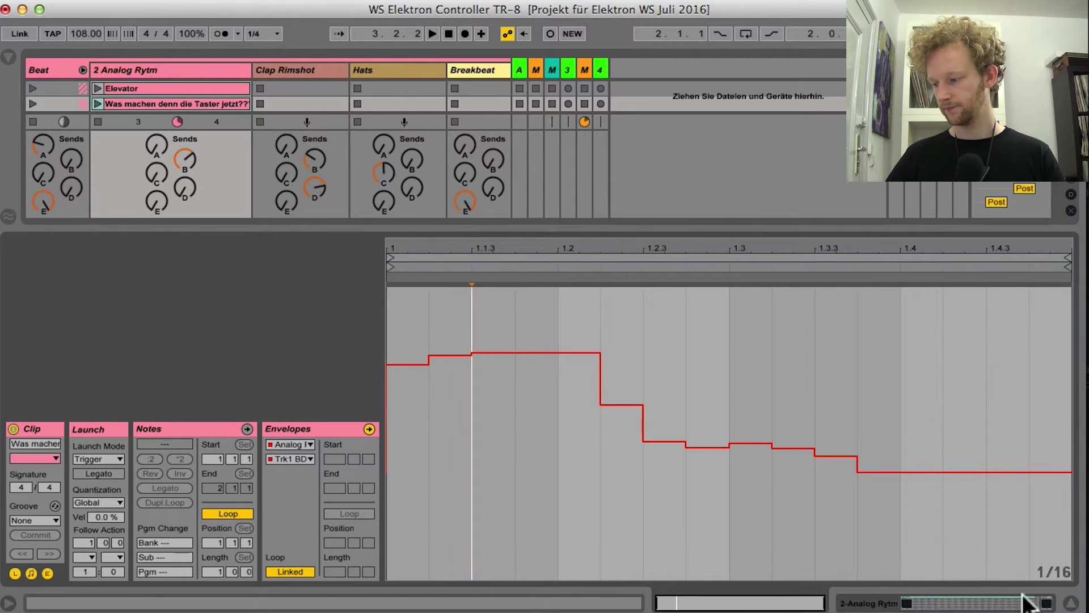
Step: Hide the clip details and map the new clip's slot to controller note 10/D#2 in MIDI mapping mode
left_click(1069, 602)
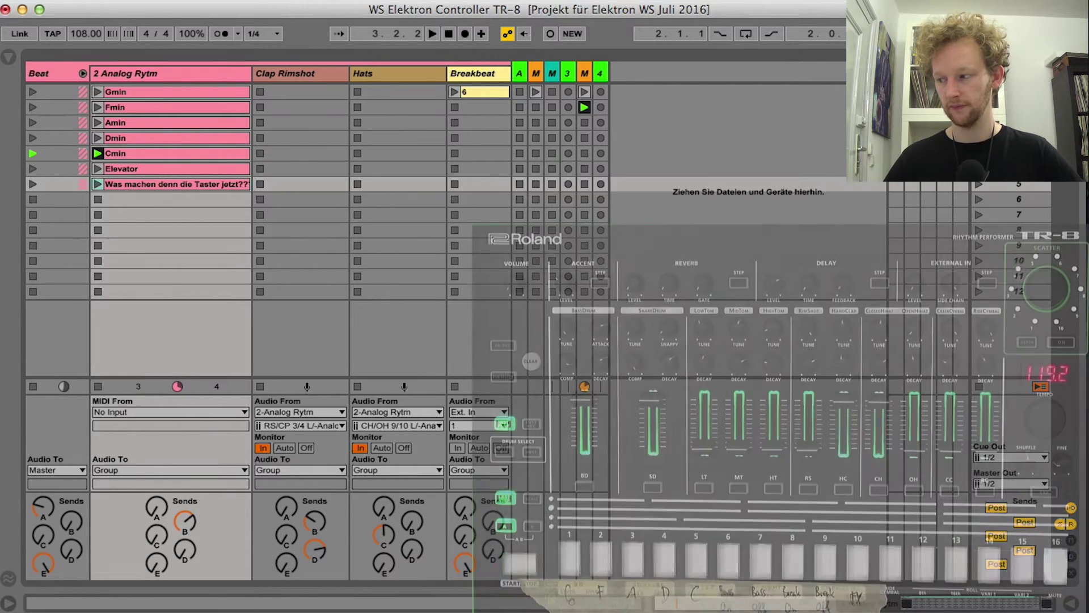
key("super+m")
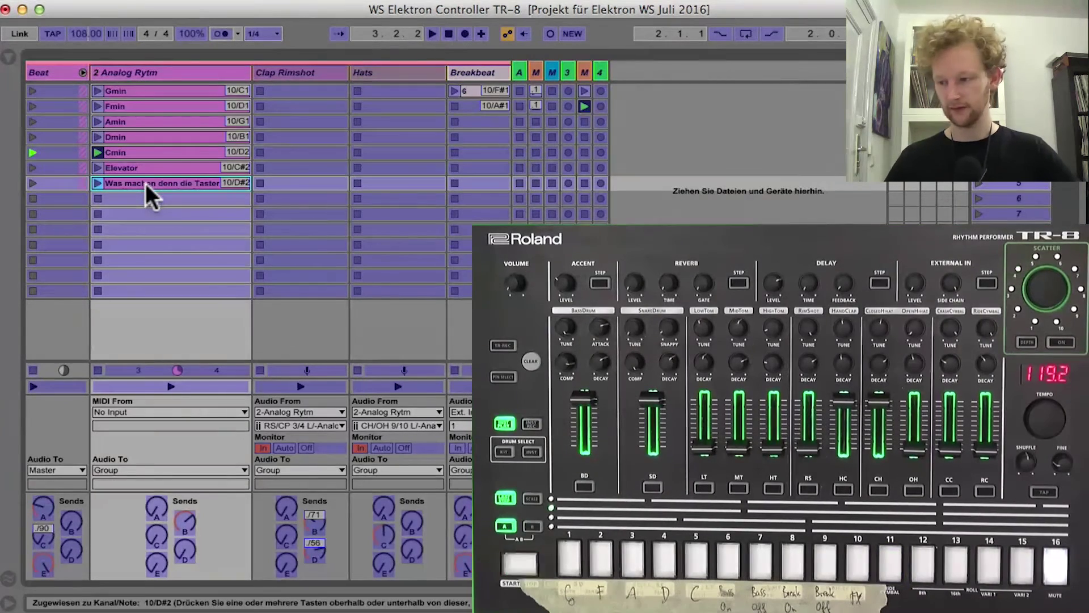
key("super+m")
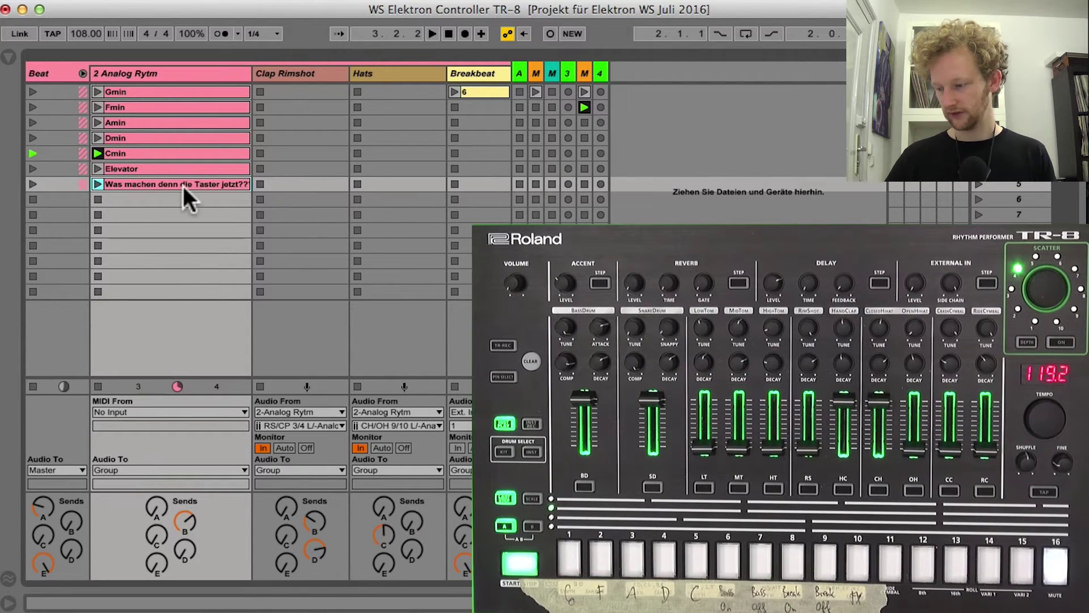
Step: Delete the test clip below Elevator and select the Gmin clip
key("Delete")
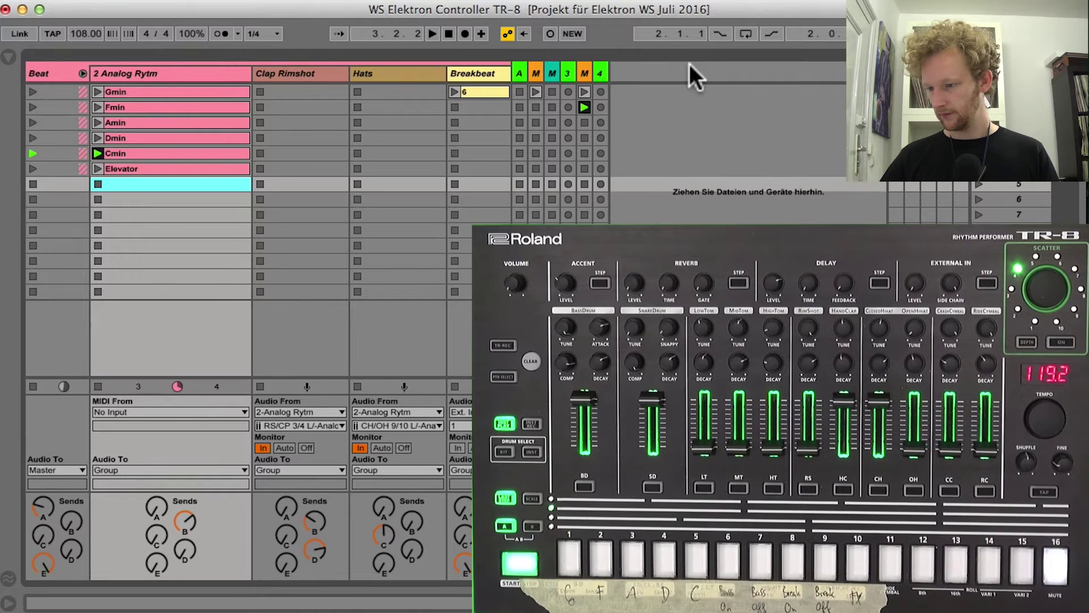
left_click(149, 88)
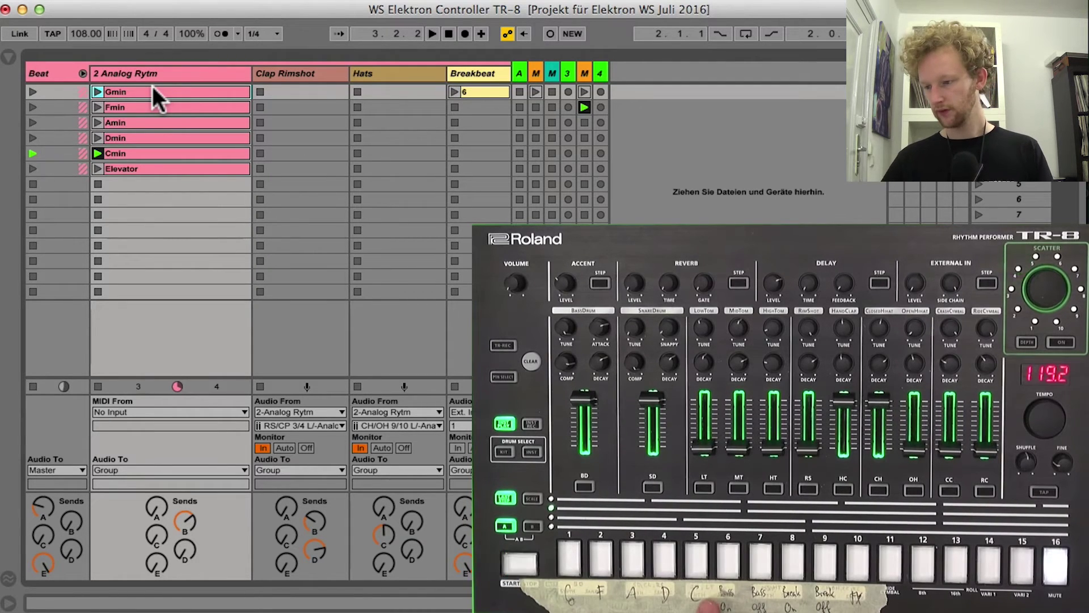
Step: Open the Elevator clip and look up its Analog Rytm envelope for Trk1 BD HD Tune
left_click(135, 169)
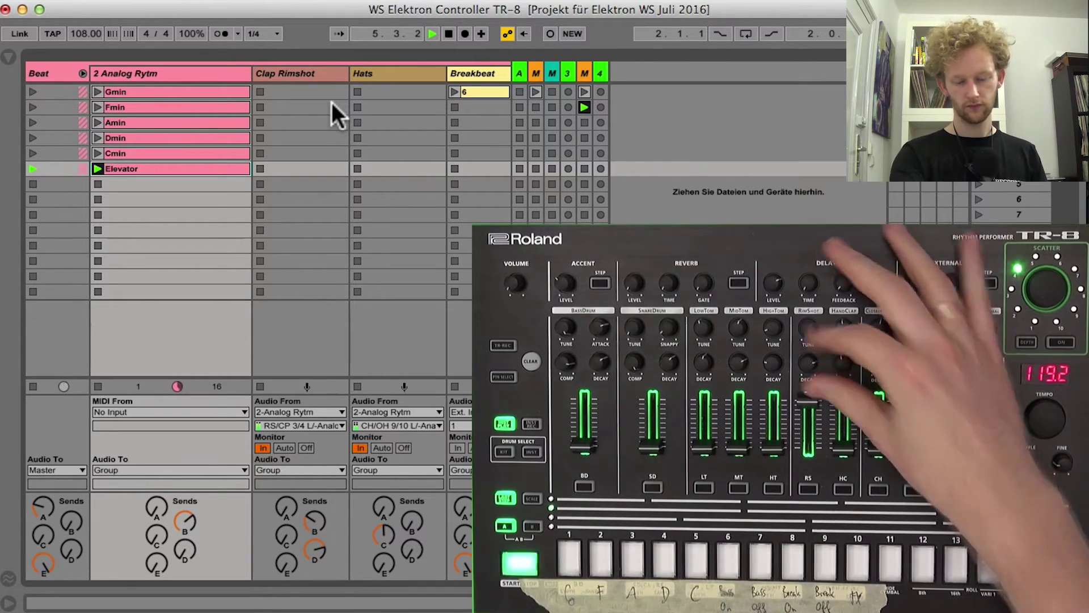
double_click(157, 168)
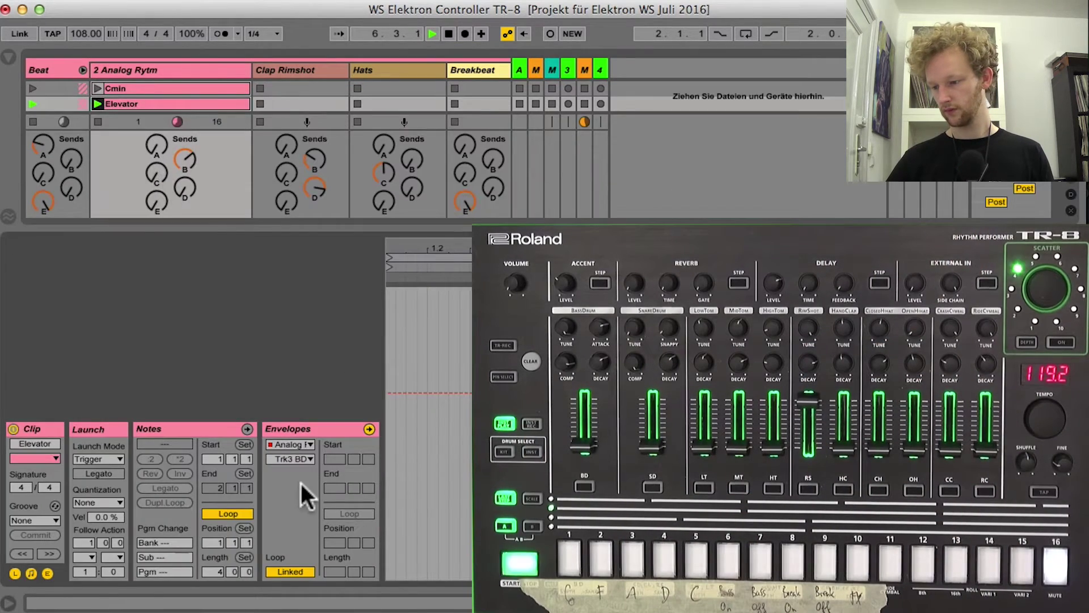
left_click(301, 460)
key("Escape")
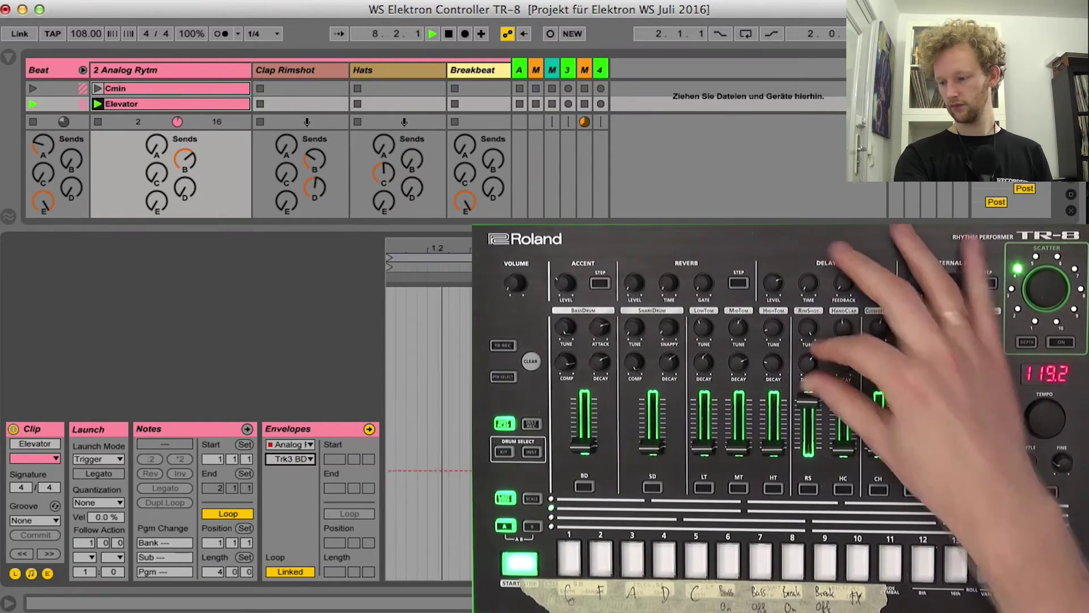
left_click(301, 458)
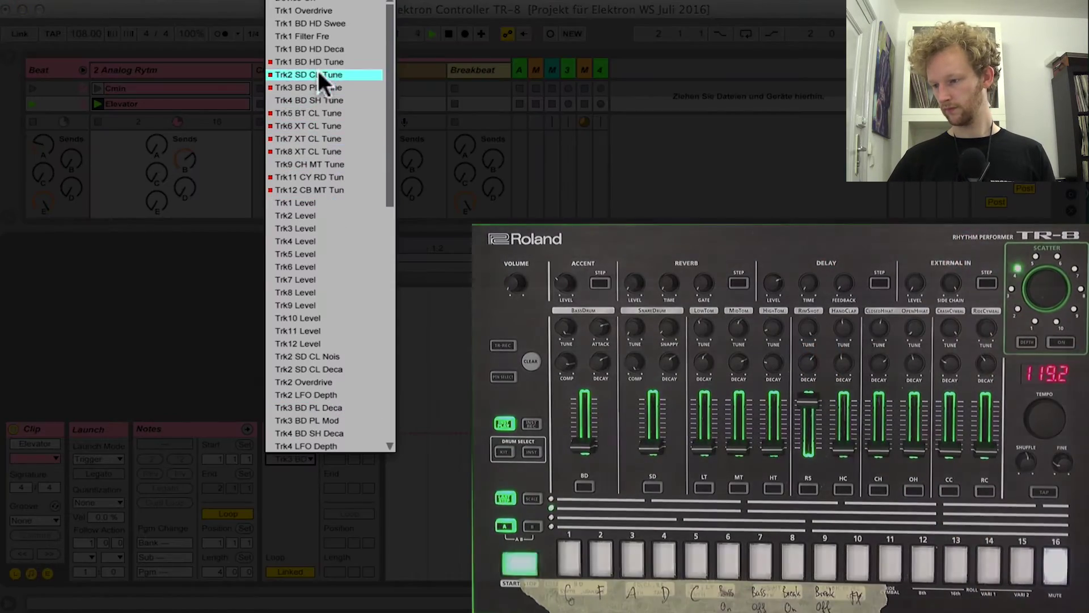
left_click(315, 60)
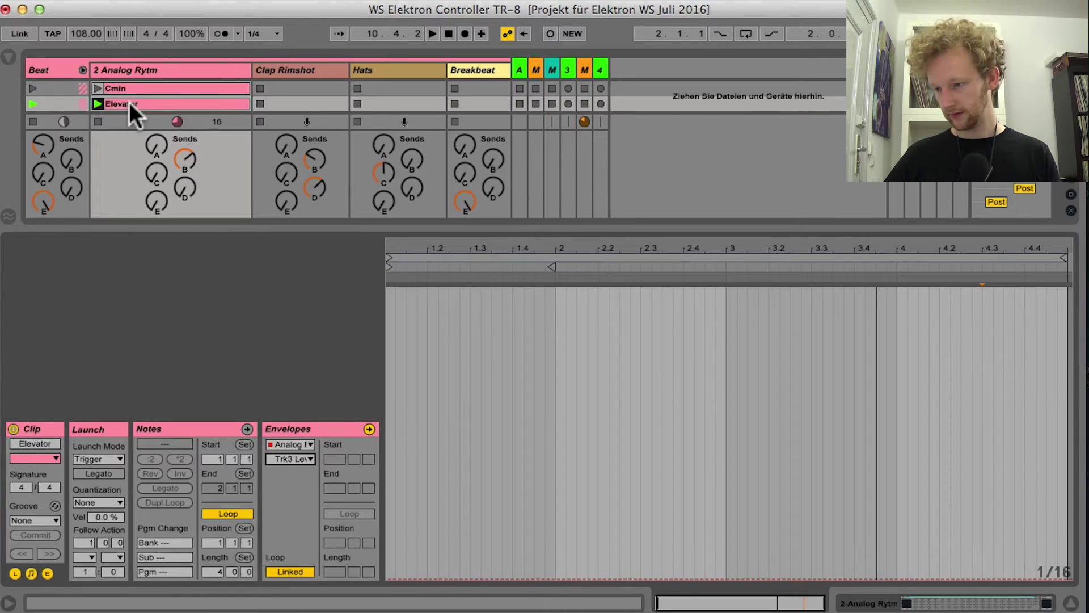
left_click(289, 457)
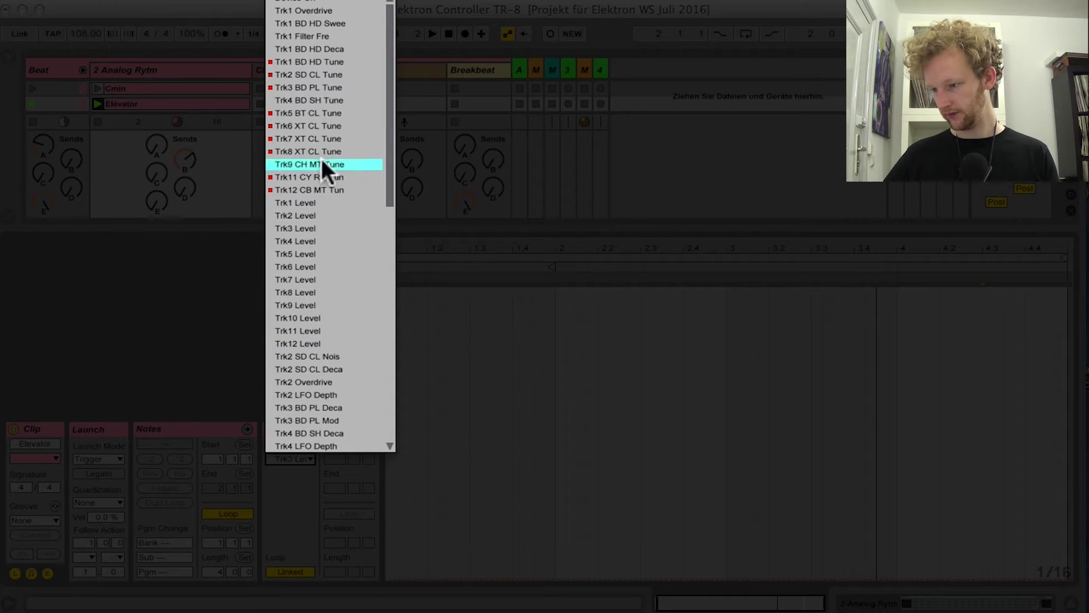
left_click(322, 61)
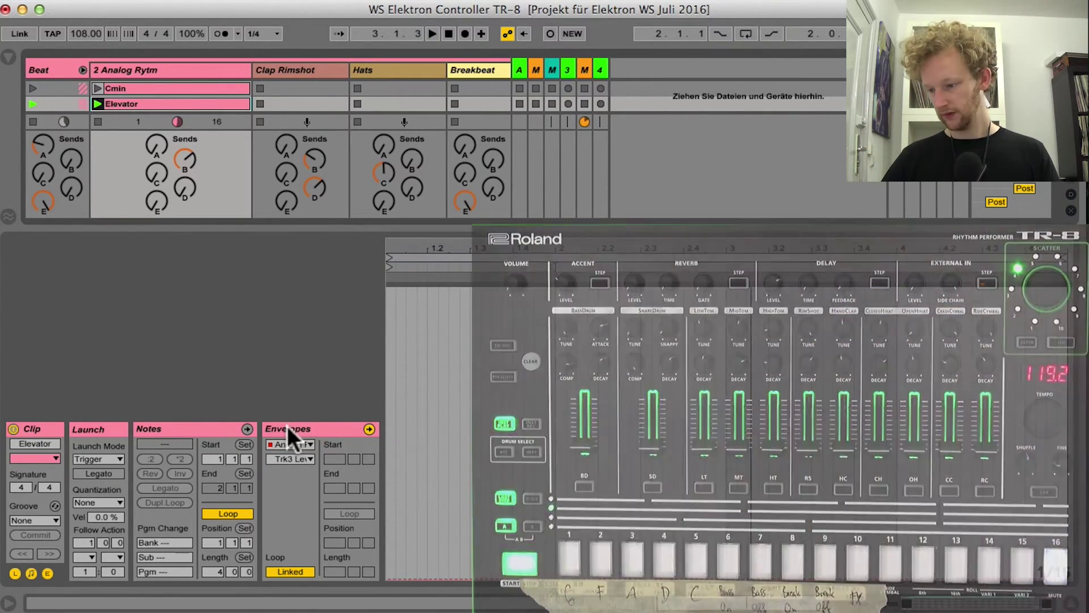
Step: View the Elevator clip's Trk2 SD CL Tune, Trk5 BT CL Tune and Trk11 CY RD Tun envelopes and hide the clip details
left_click(290, 458)
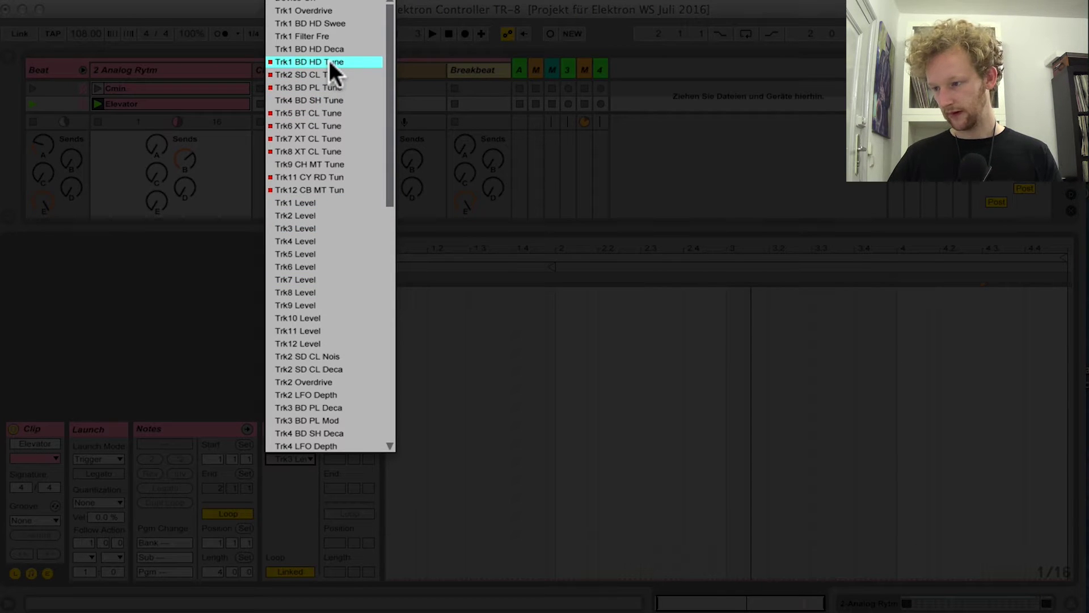
left_click(335, 73)
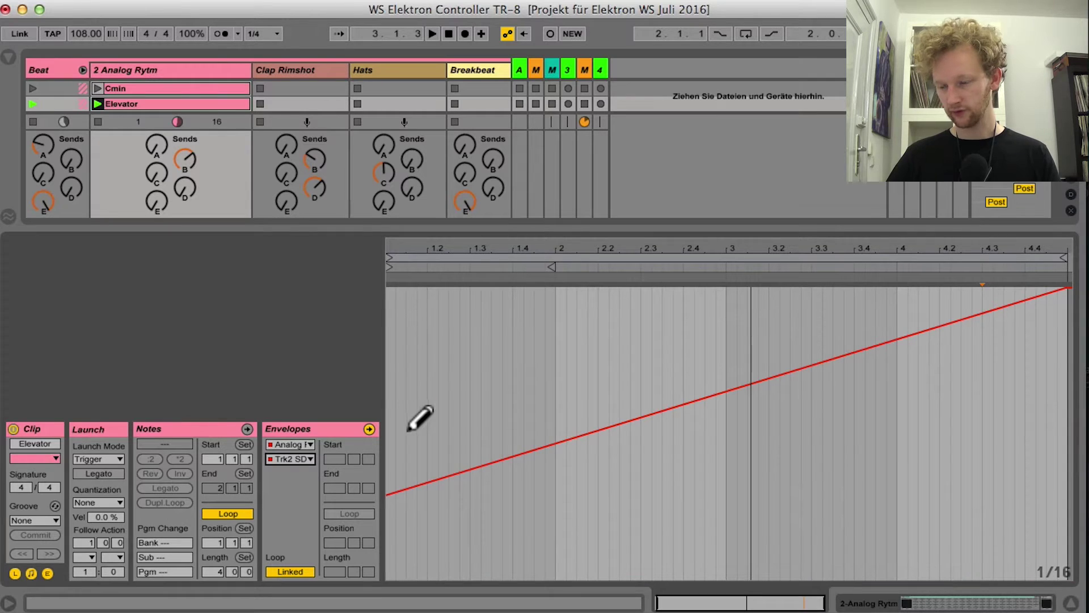
left_click(296, 457)
left_click(315, 112)
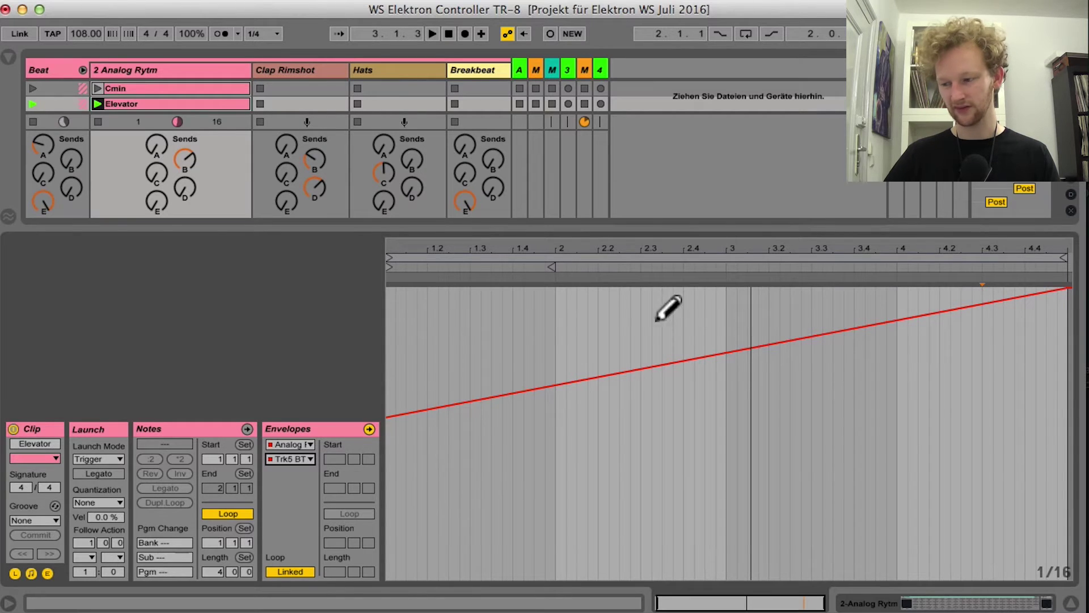
left_click(296, 457)
left_click(321, 177)
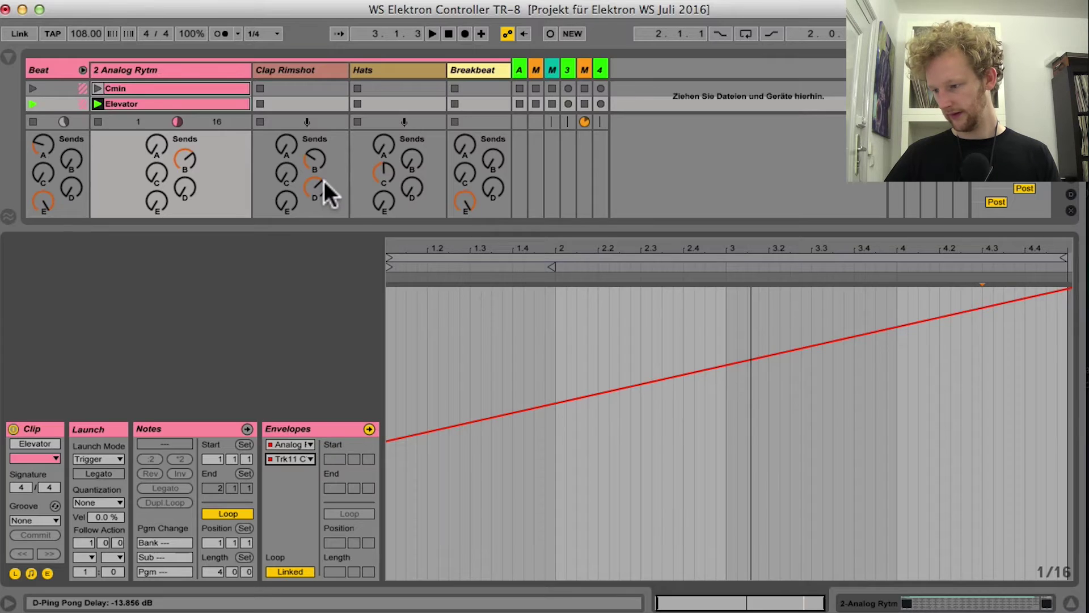
left_click(1071, 602)
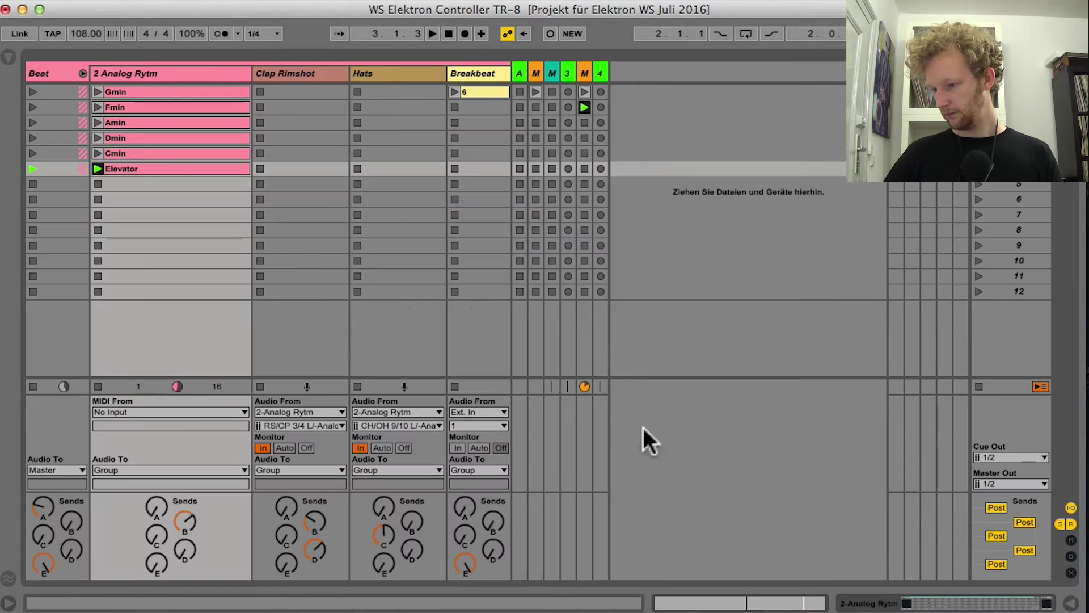
Step: Show the Gmin clip's Trk1 BD HD Tune envelope and turn off draw mode (Zeichen-Modus)
double_click(168, 90)
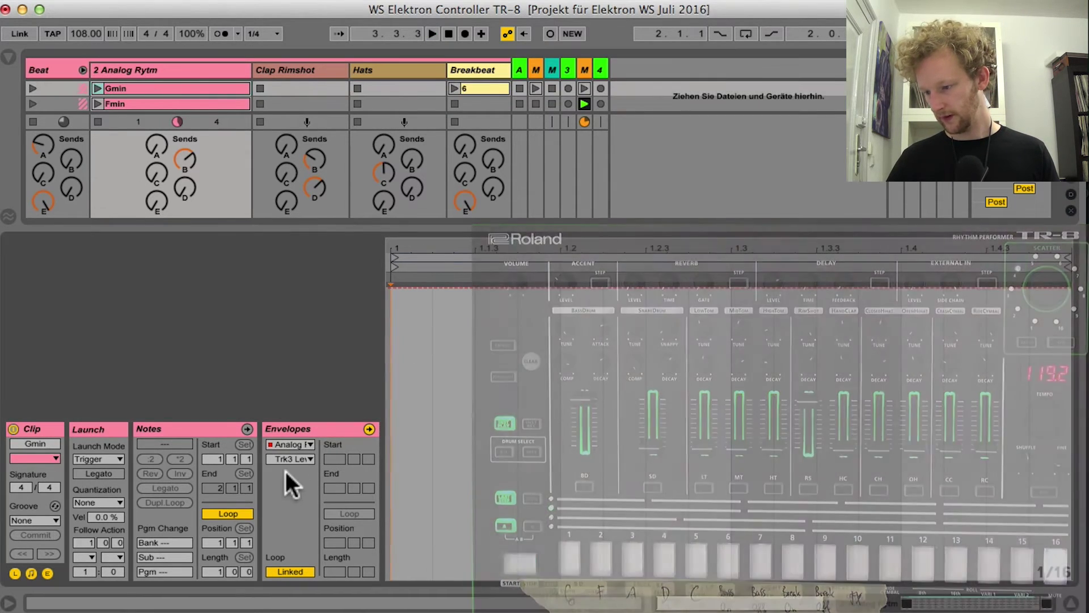
left_click(297, 459)
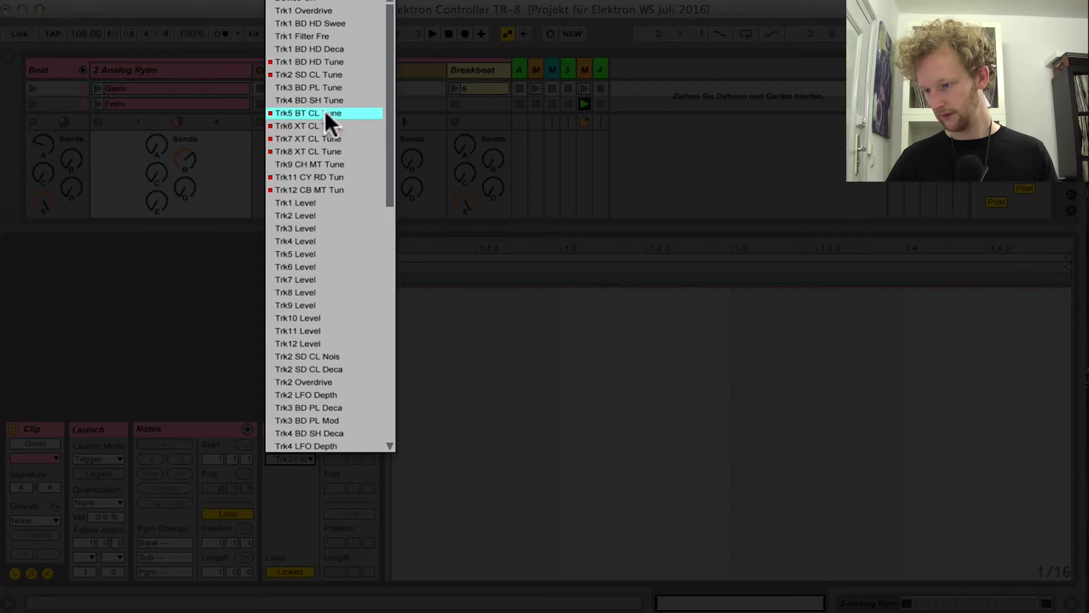
left_click(331, 62)
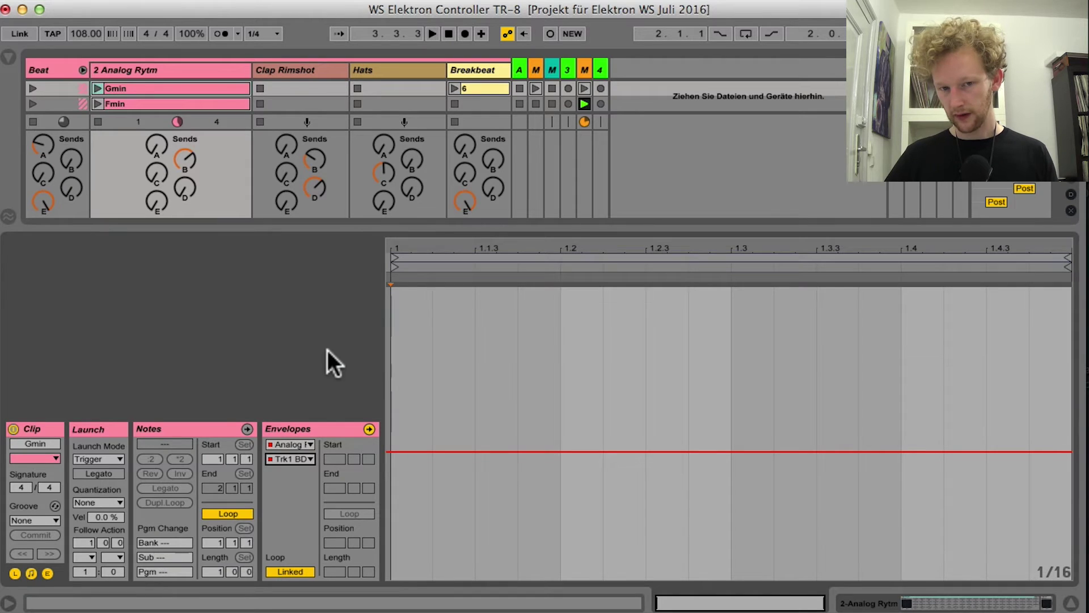
right_click(507, 347)
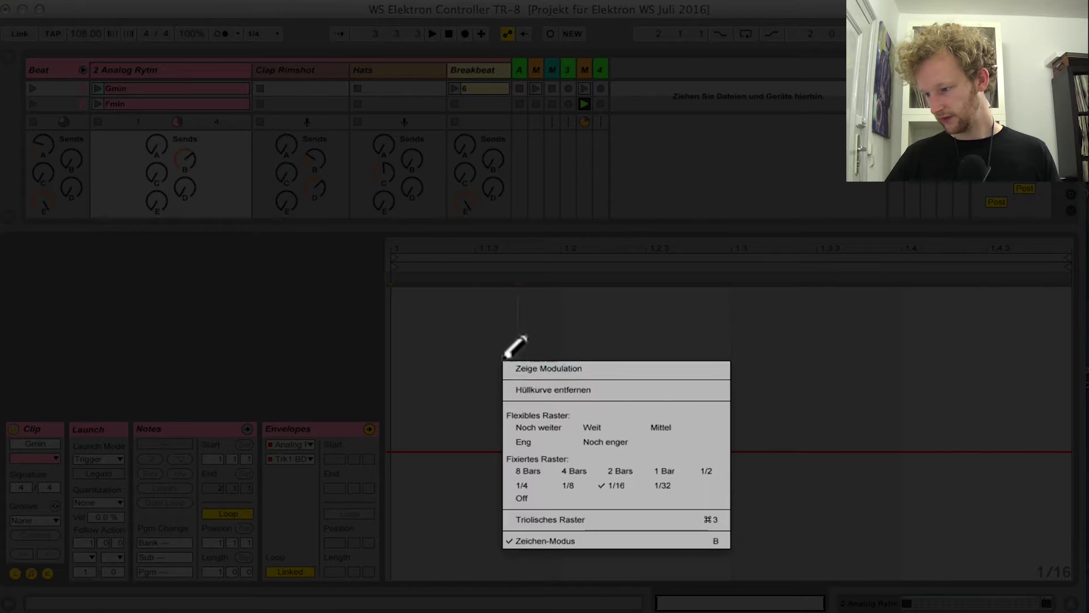
left_click(551, 538)
mouse_move(456, 450)
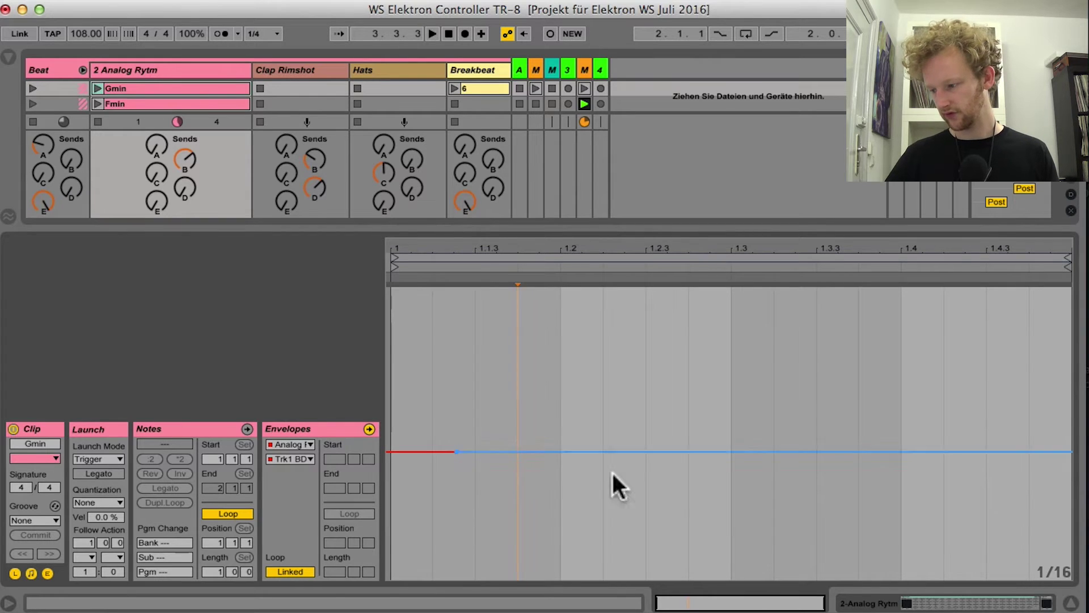
Step: Open the Analog Rytm plug-in editor, view the BD 1 sound's tuning and close the editor
left_click(889, 603)
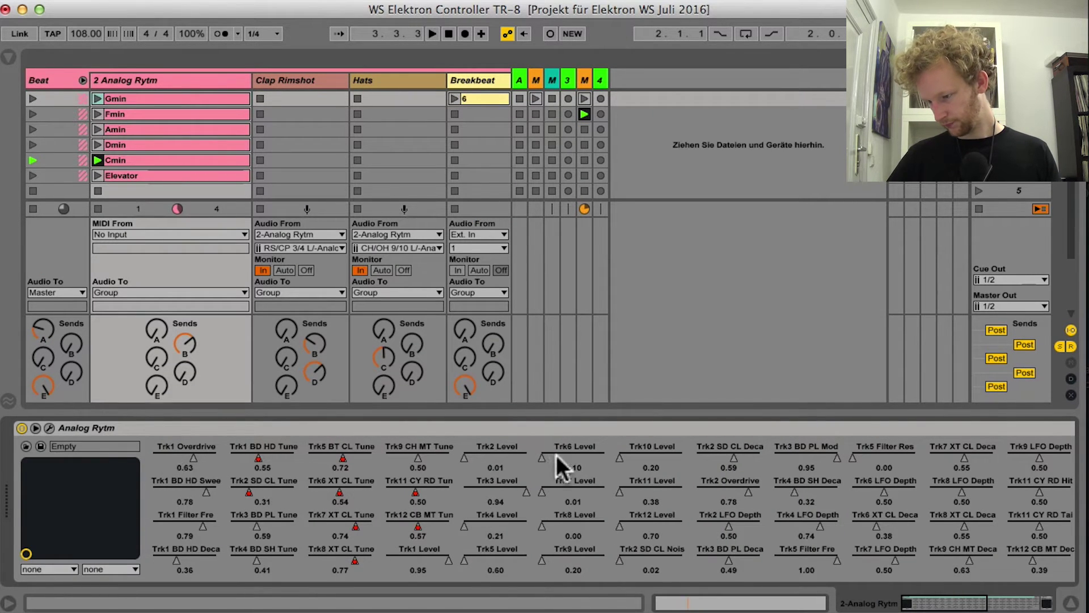
left_click(49, 427)
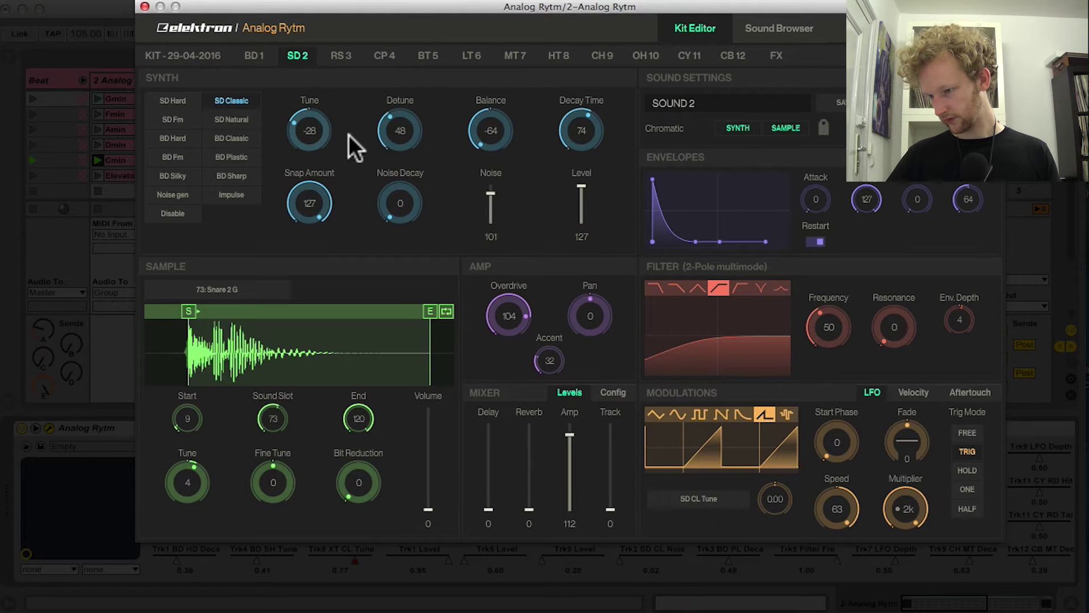
left_click(258, 56)
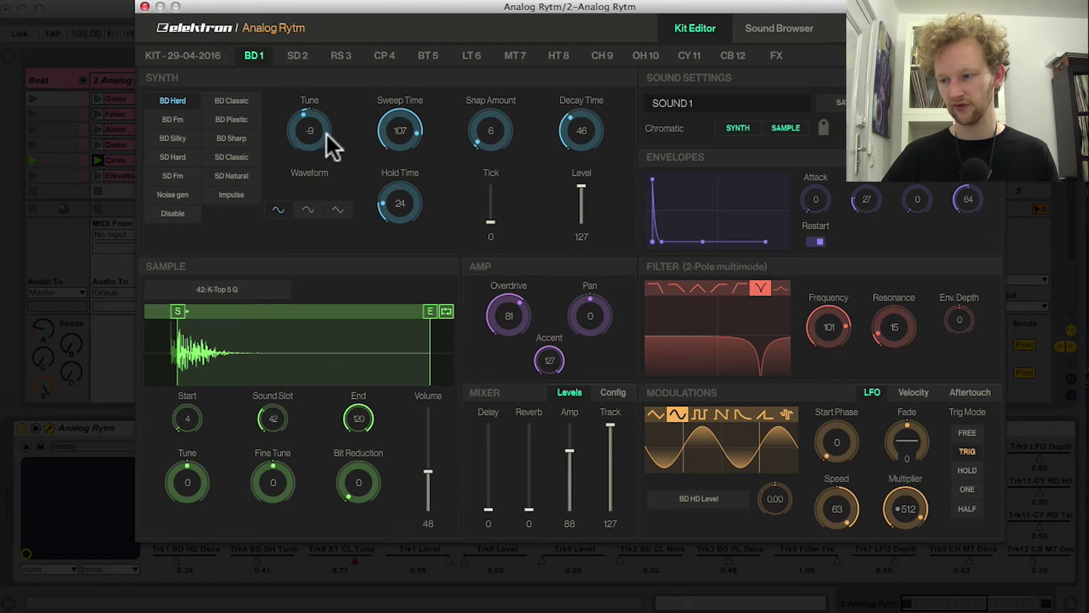
left_click_drag(189, 6, 278, 60)
left_click(226, 60)
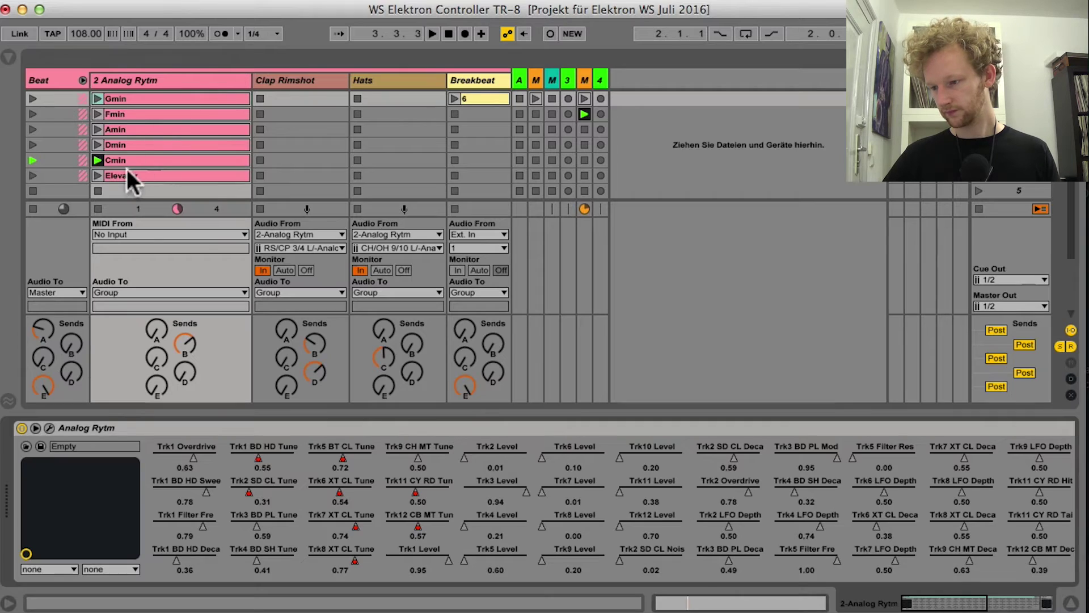
Step: Reopen the Gmin clip, examine its Trk1 BD HD Tune and Trk2 SD CL Tune envelopes and hide the clip details
double_click(136, 100)
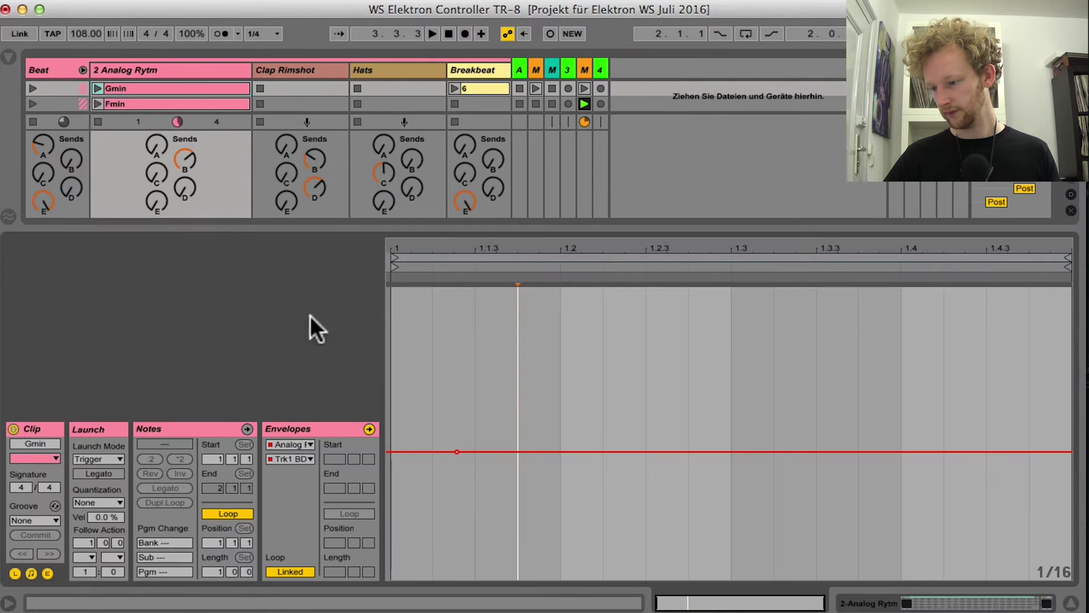
left_click(457, 452)
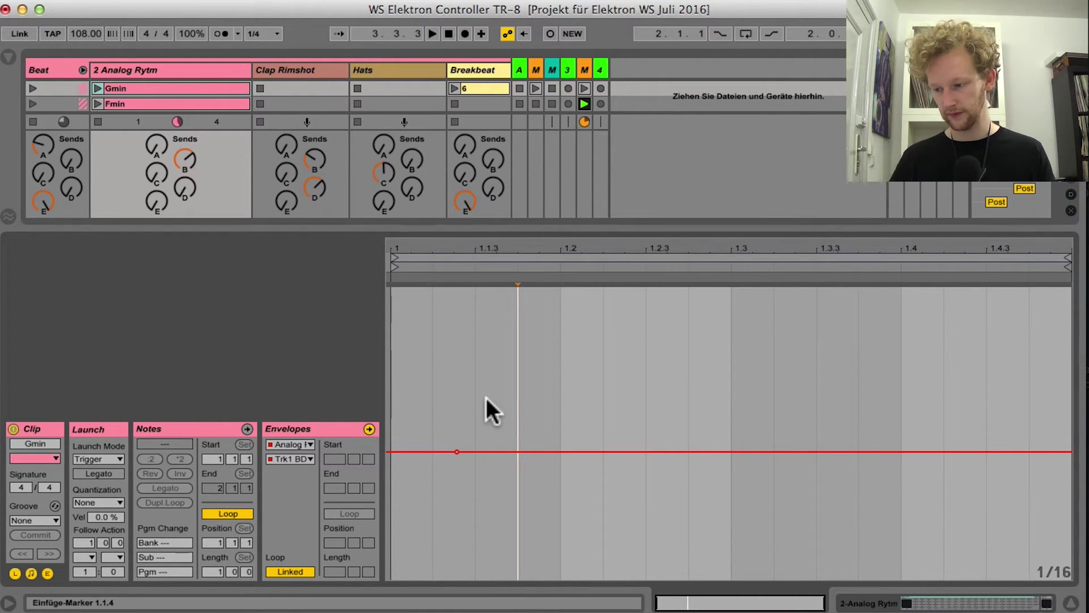
left_click(304, 458)
left_click(331, 75)
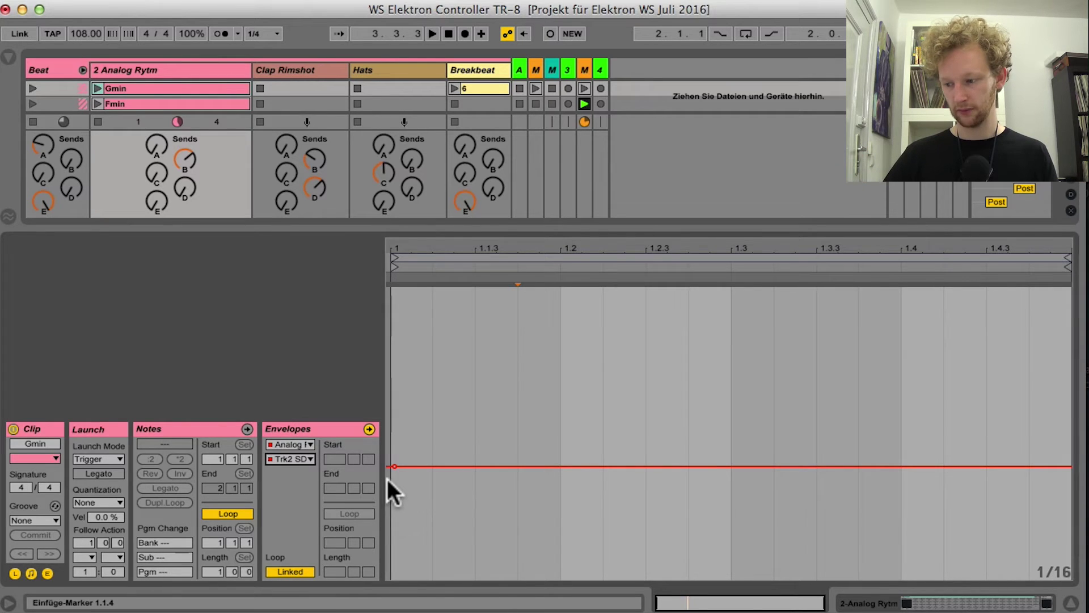
mouse_move(392, 464)
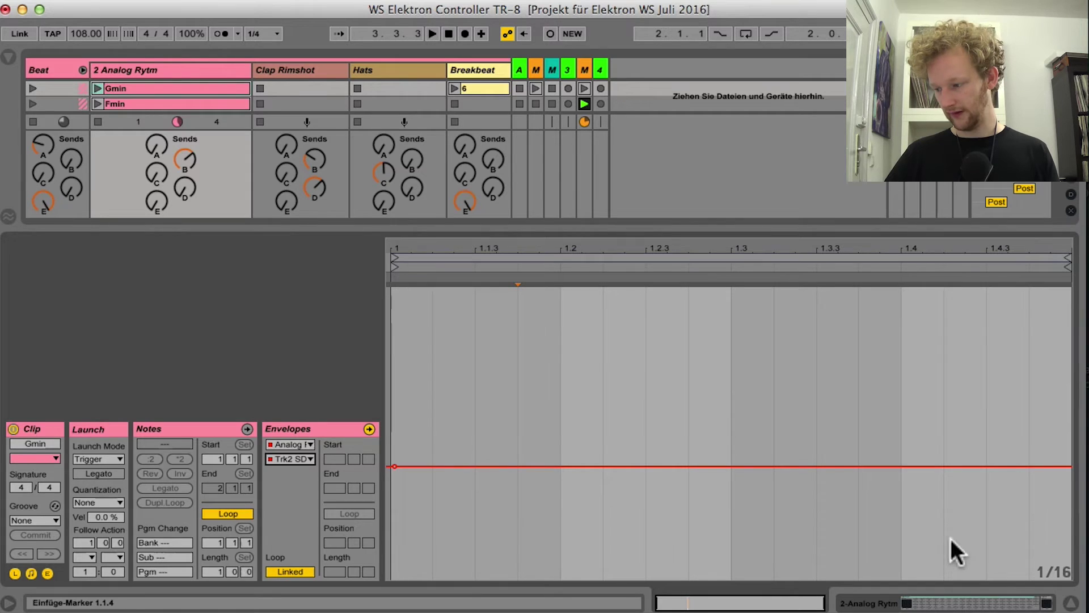
left_click(1070, 603)
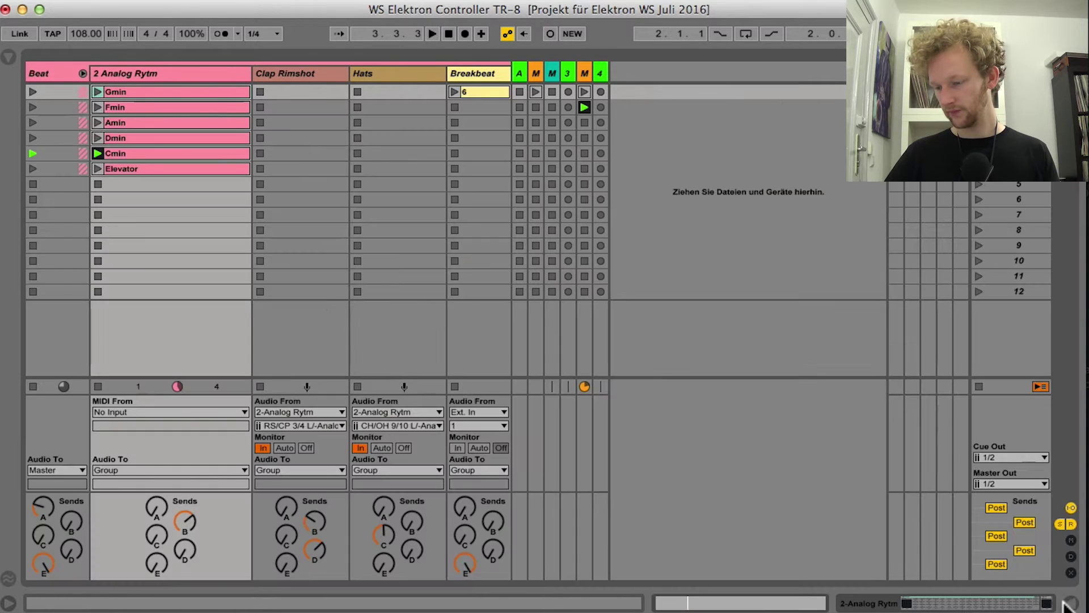
Step: Select the Fmin clip and examine its Trk2 SD CL Tune envelope in the clip details
left_click(151, 107)
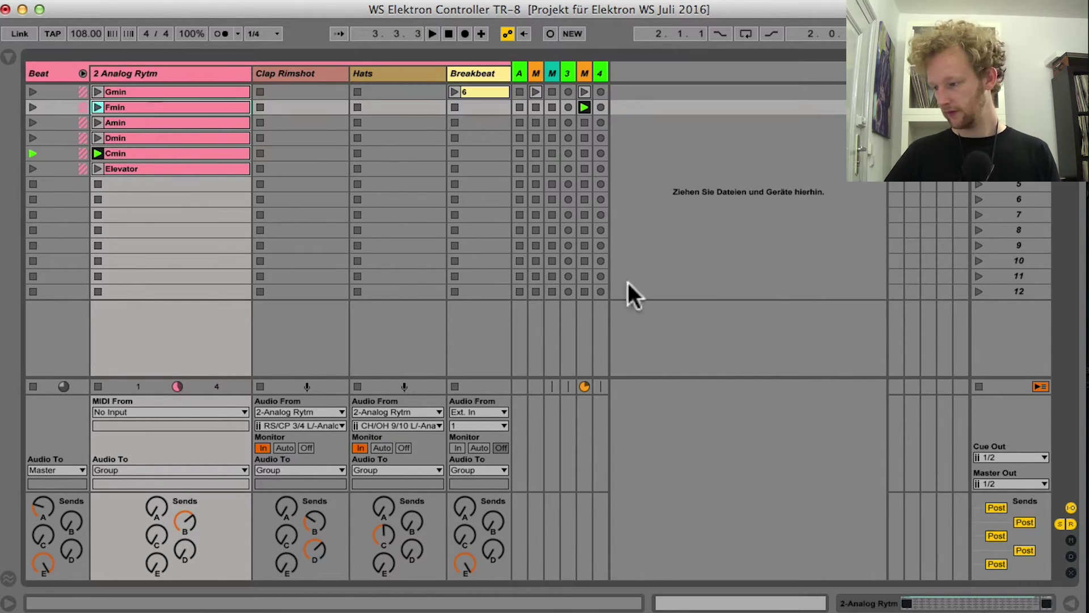
left_click(999, 603)
left_click(174, 109)
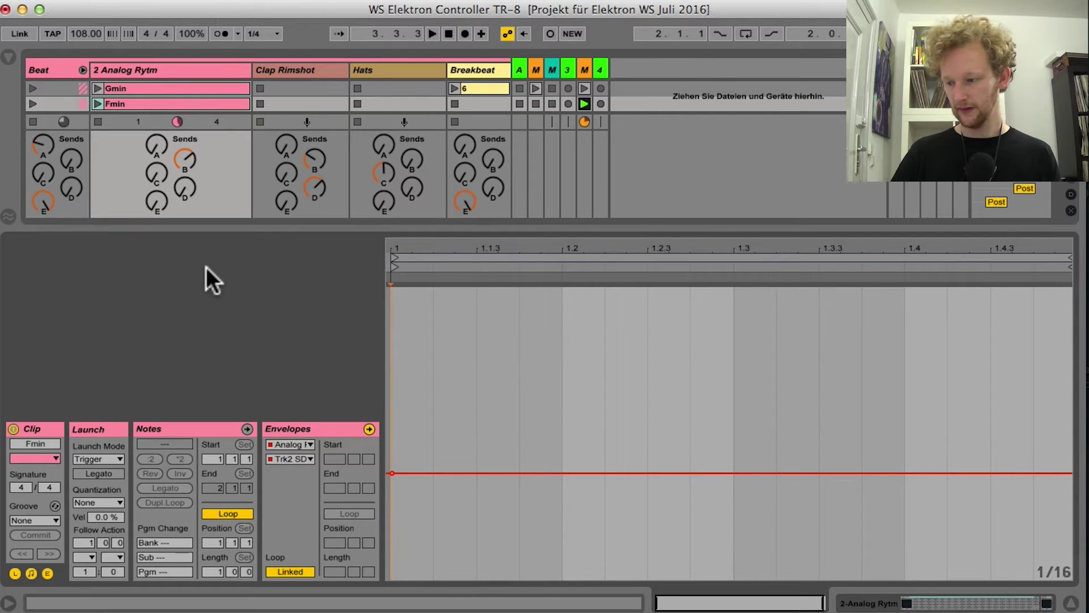
left_click(427, 412)
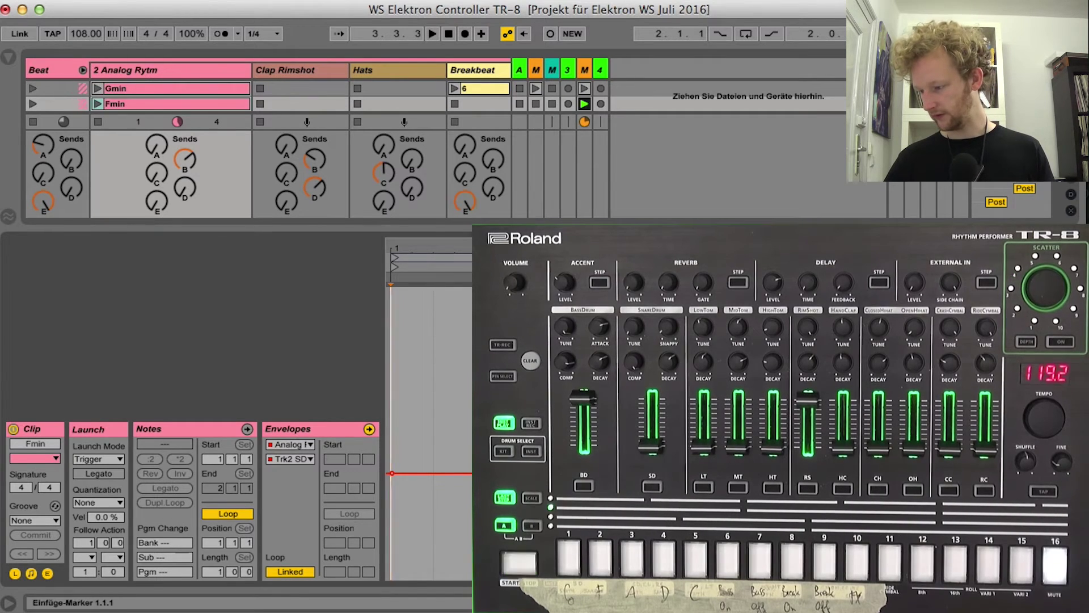
Step: Create a clip in the empty slot below Elevator and name it "Samples tauschen"
key("super+alt+l")
double_click(165, 182)
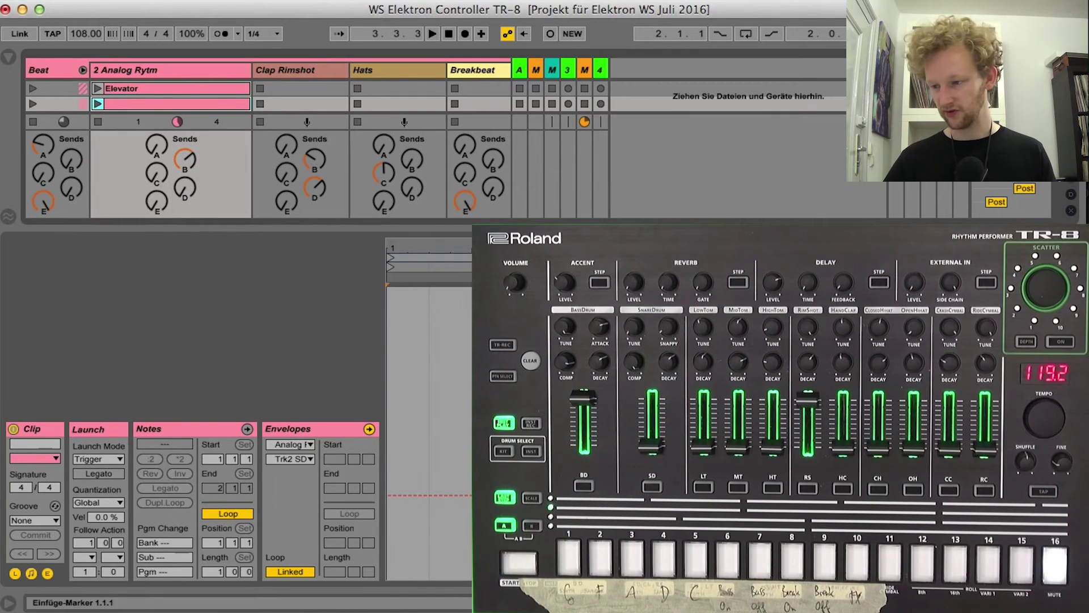
key("super+r")
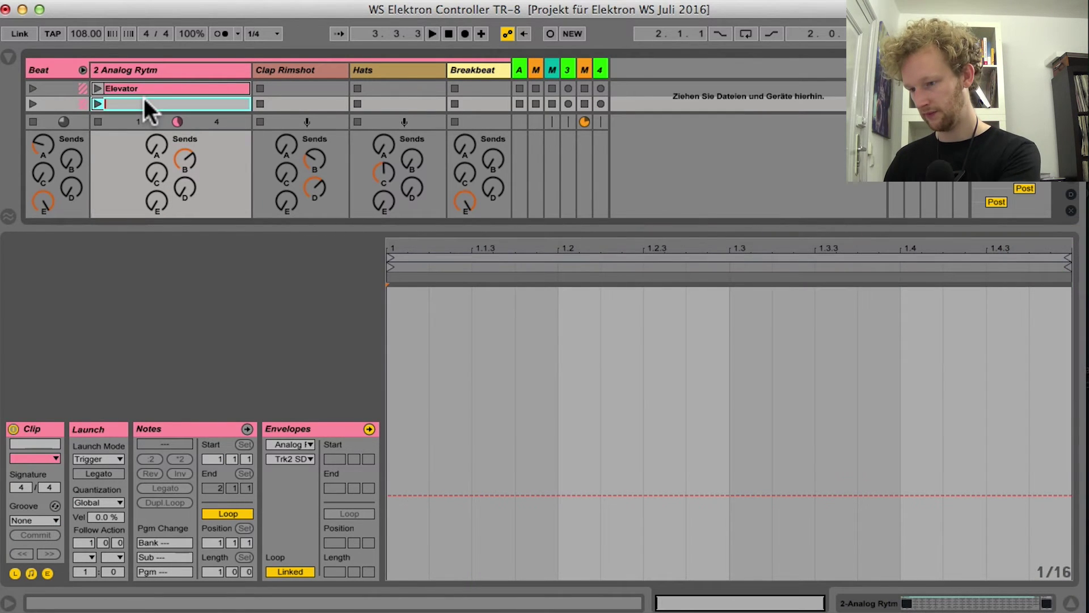
type("Sample")
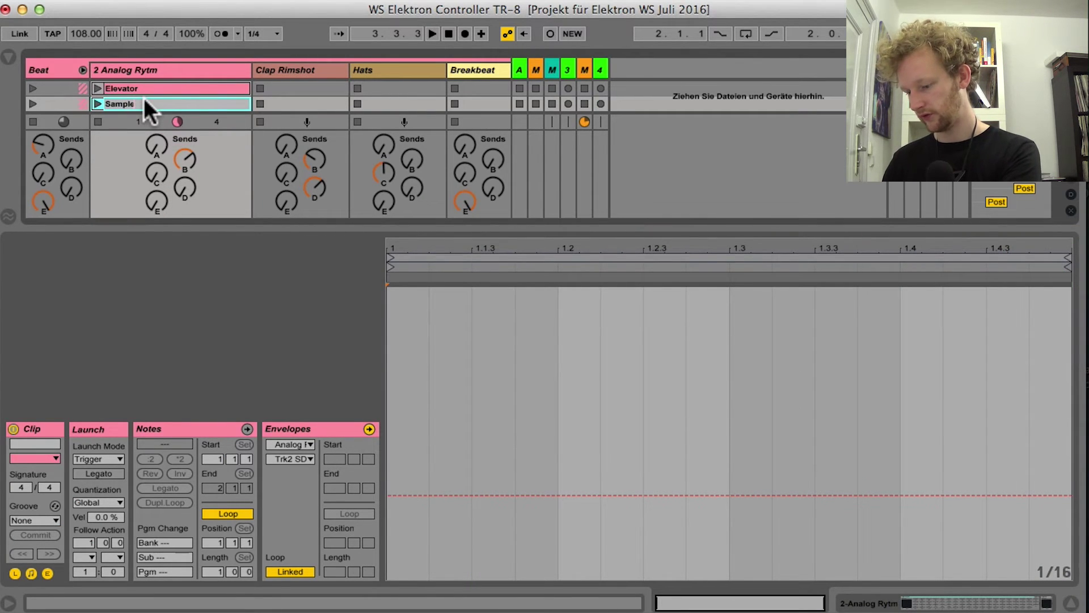
type("s tauschen")
key("Return")
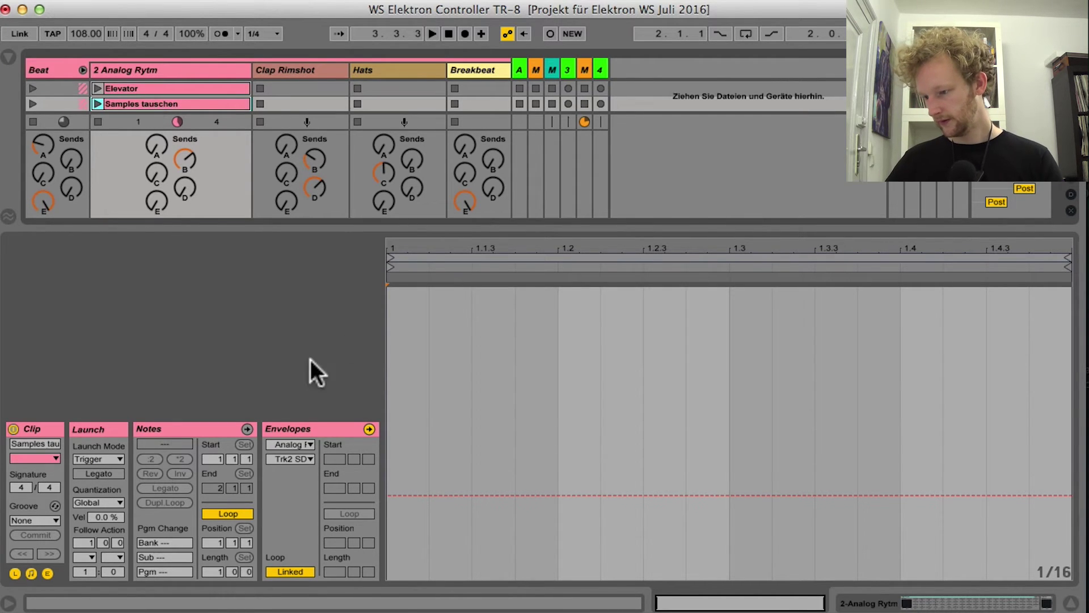
Step: Look through the Samples tauschen clip's Analog Rytm envelope parameters for one that controls the sample
left_click(301, 444)
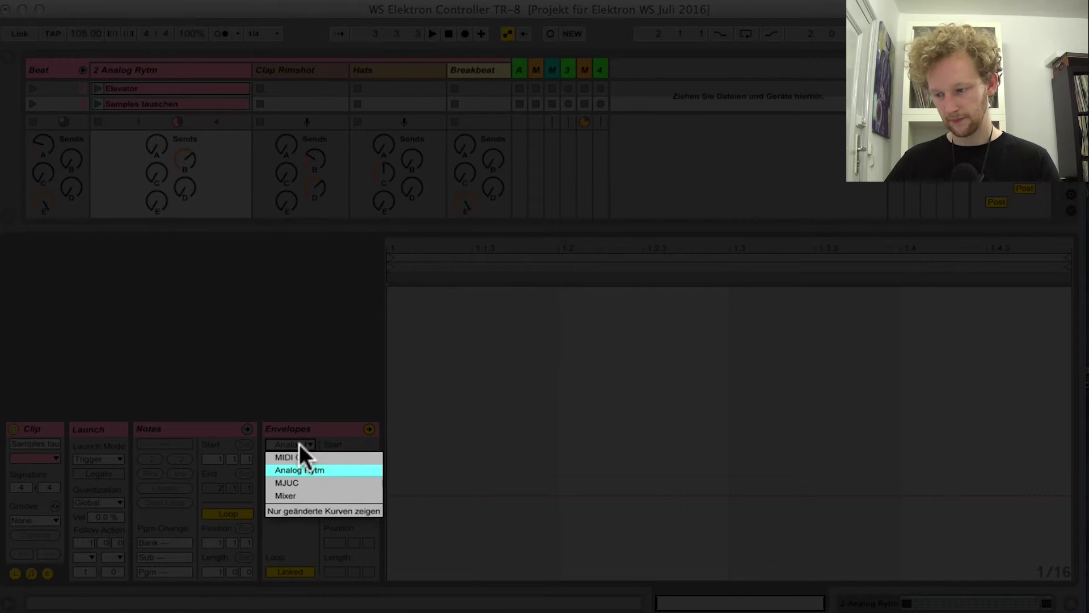
left_click(302, 467)
left_click(299, 457)
scroll(344, 227, "down", 5)
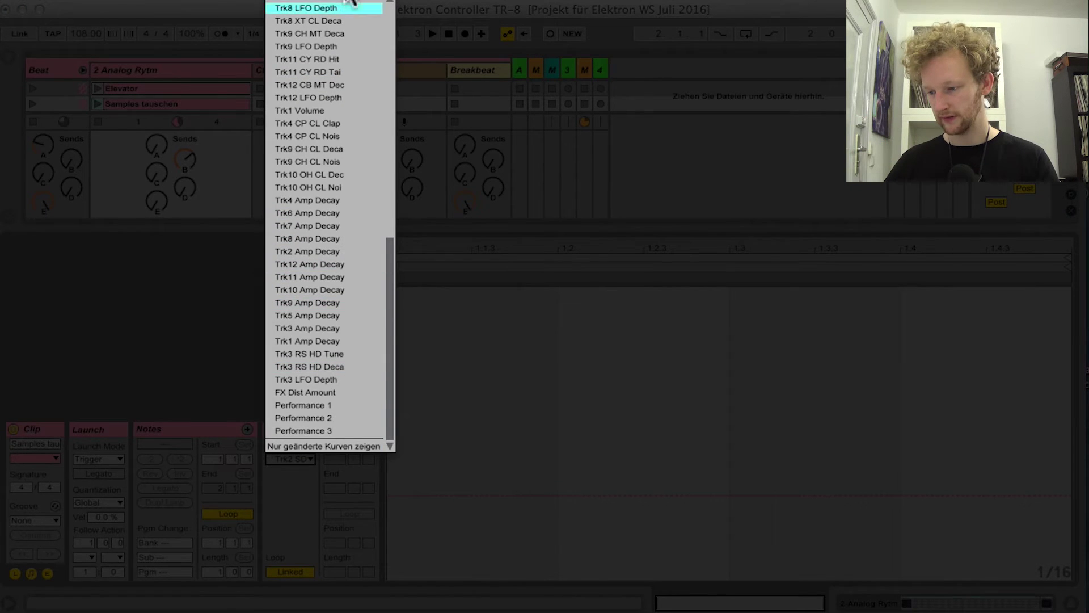
left_click(313, 513)
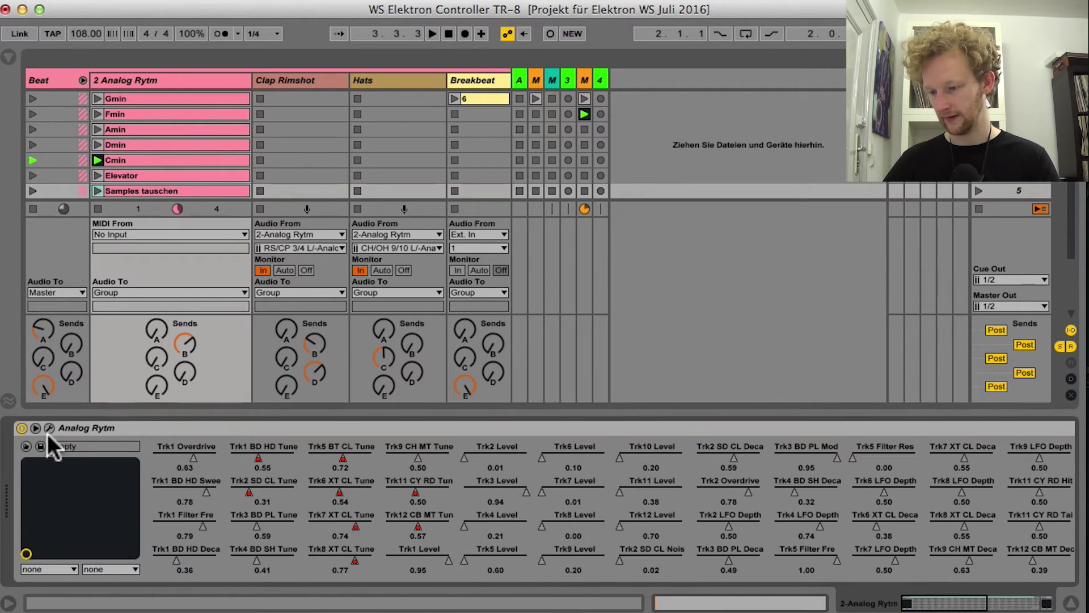
Step: Configure the Analog Rytm device and choose the sample 909 Snare 1 G for BD 1, exposing its sample selection parameter
scroll(284, 462, "right", 10)
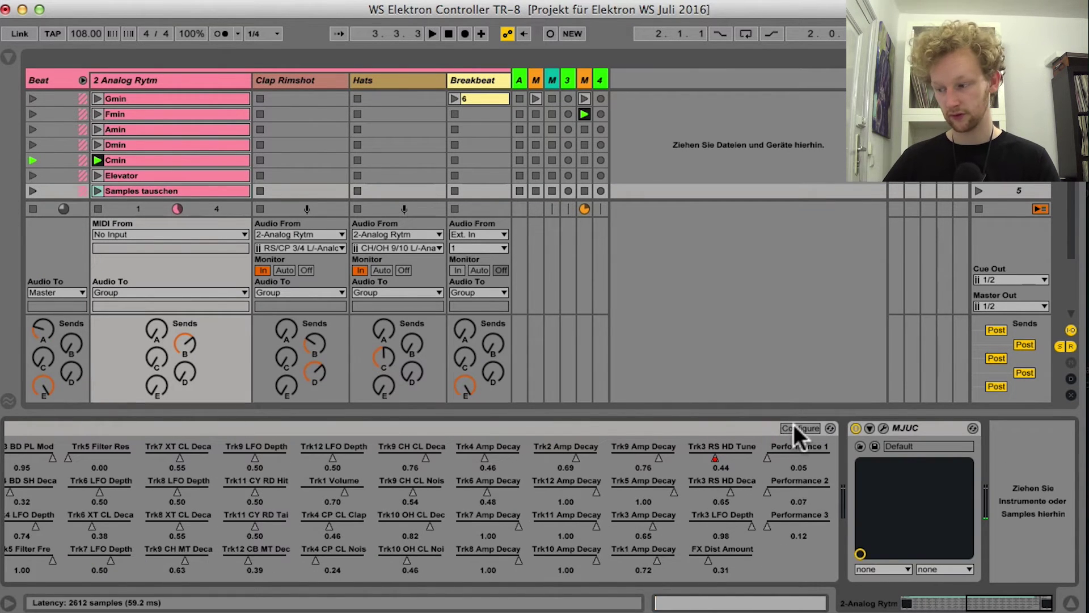
key("super+alt+p")
left_click_drag(401, 63, 192, 2)
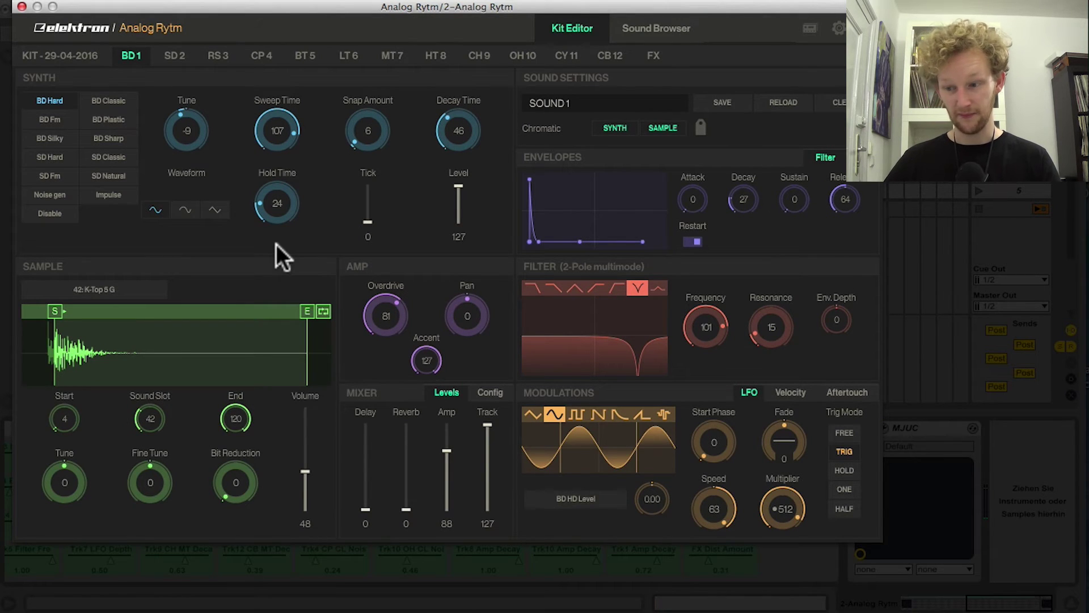
left_click(124, 289)
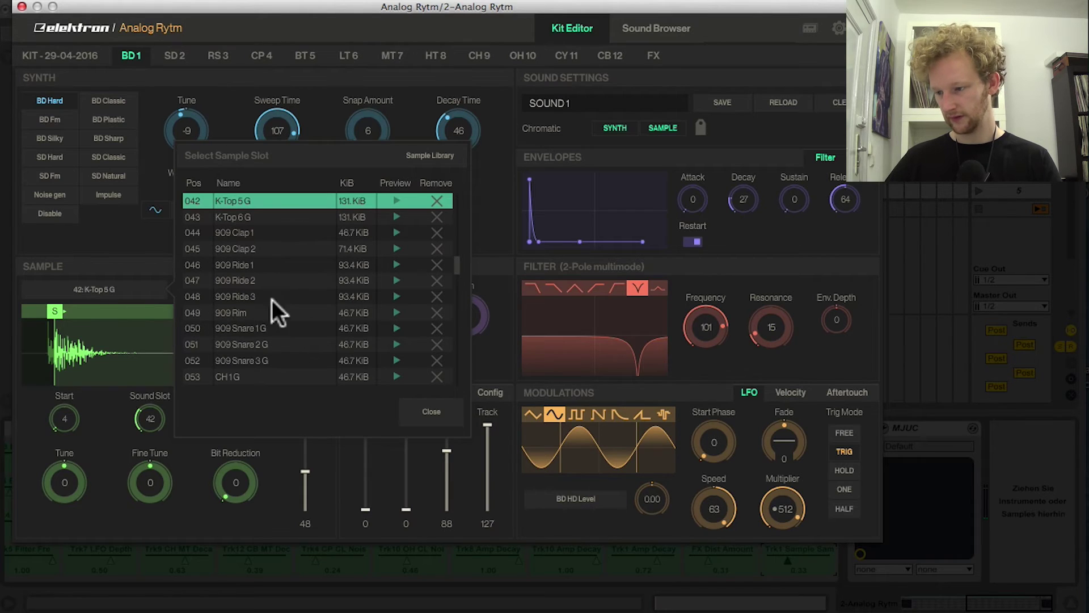
left_click(431, 412)
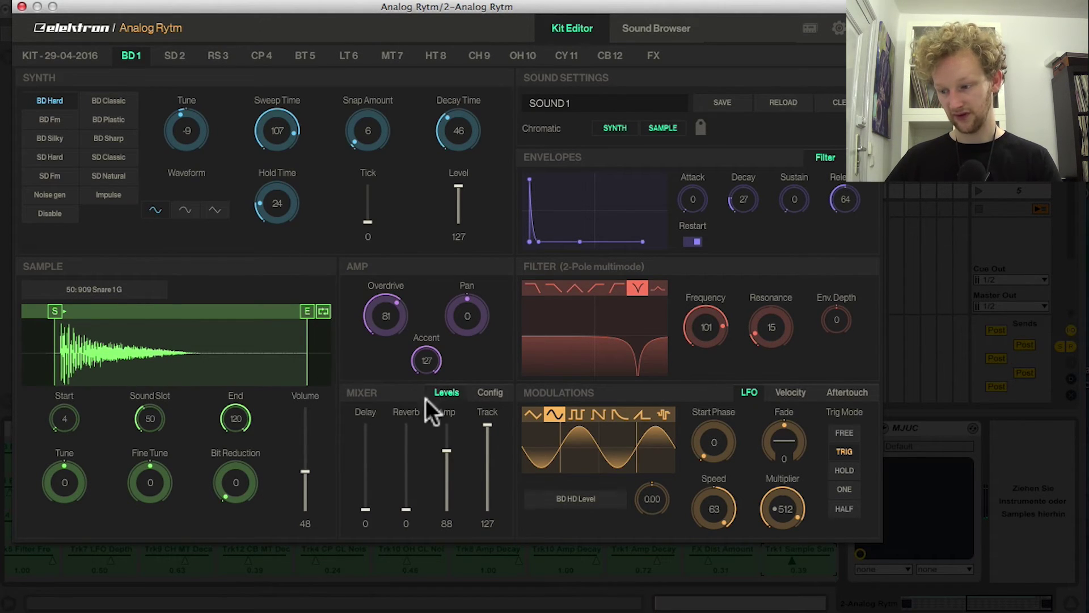
Step: Expose BD 1's sample volume and synth level by adjusting both, leaving the volume at 11, and finish configuring the device
left_click_drag(305, 472, 307, 408)
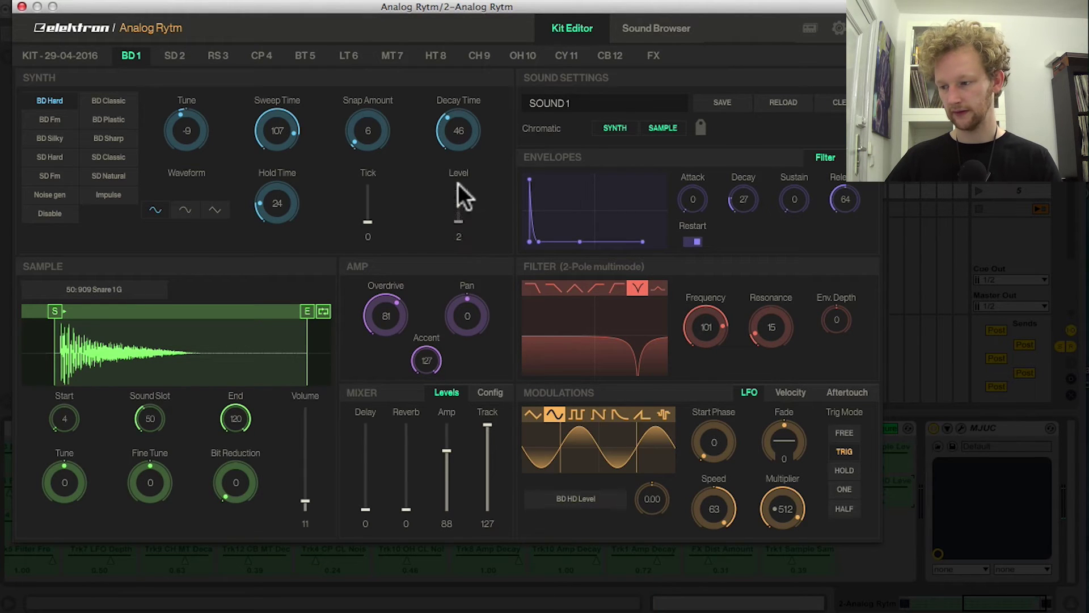
left_click(21, 7)
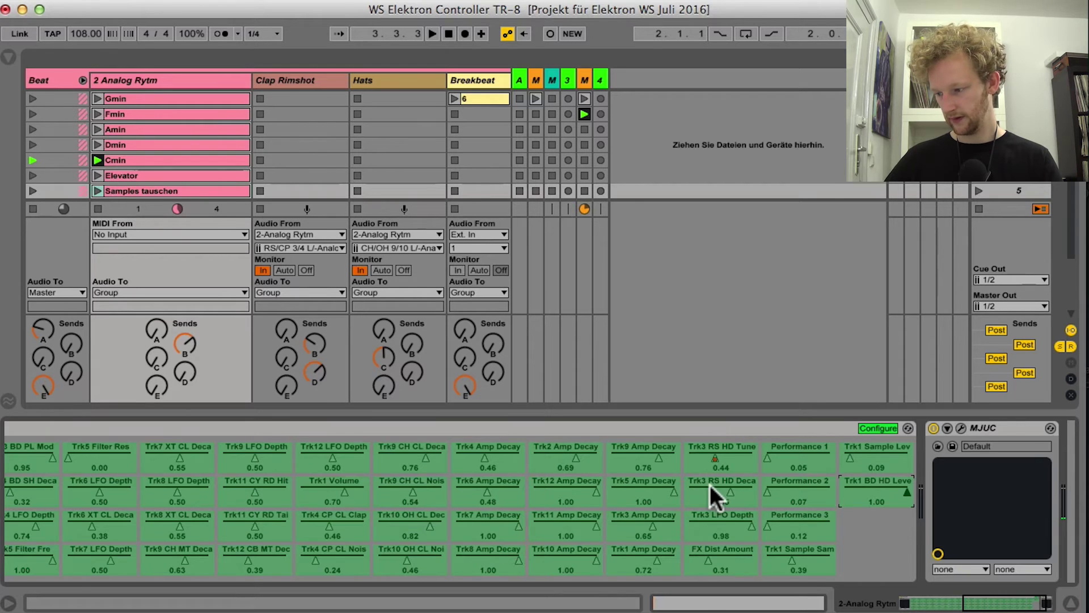
scroll(709, 484, "right", 3)
left_click(804, 427)
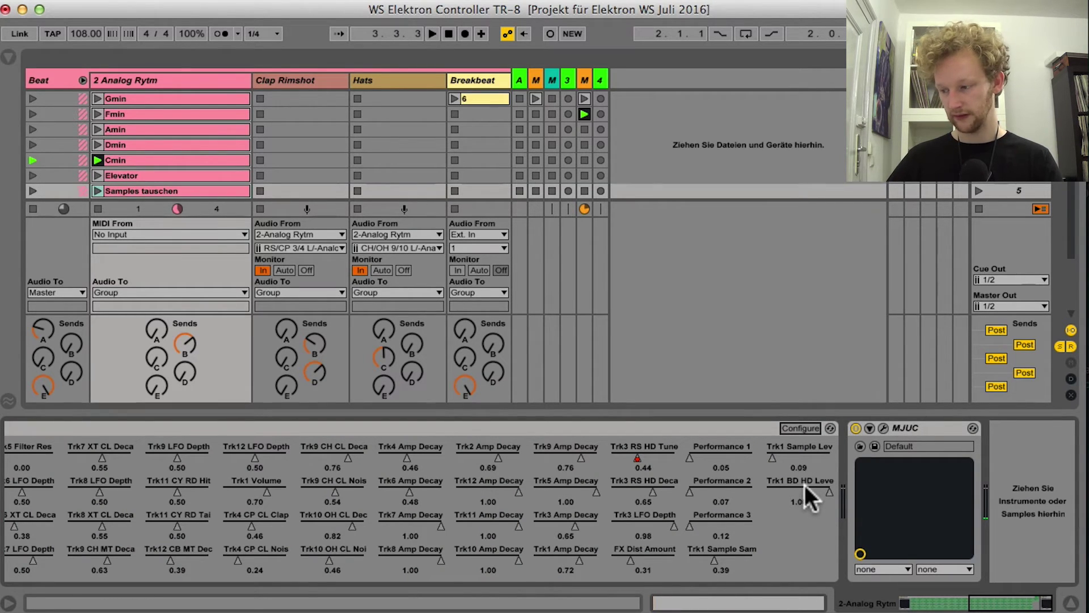
Step: Set the Trk1 Sample Sam envelope in the Samples tauschen clip to a constant 0.24
left_click(139, 191)
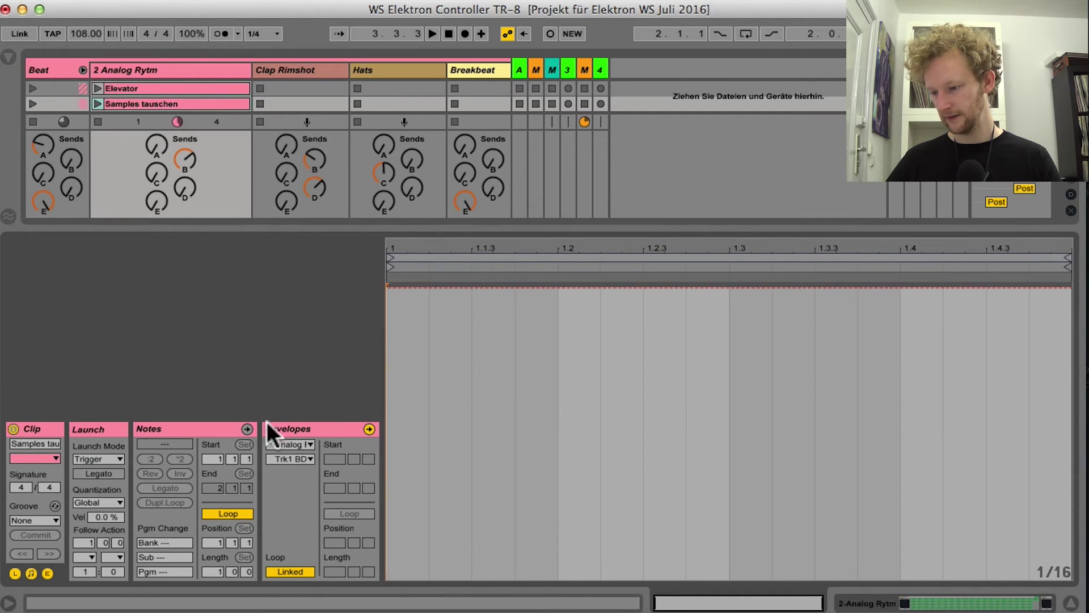
left_click(283, 458)
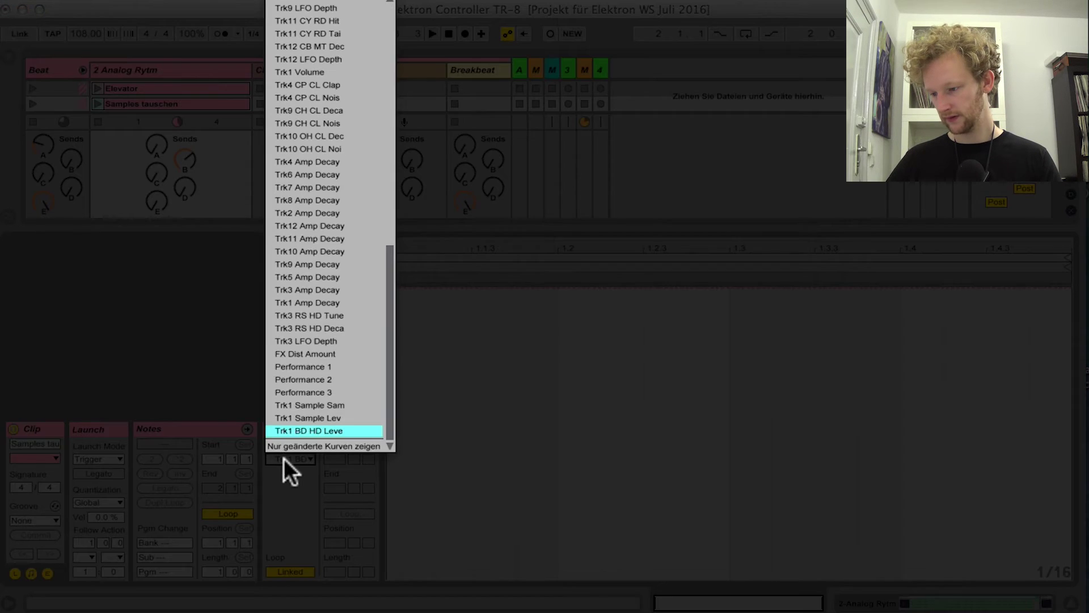
left_click(332, 404)
left_click_drag(419, 463, 414, 553)
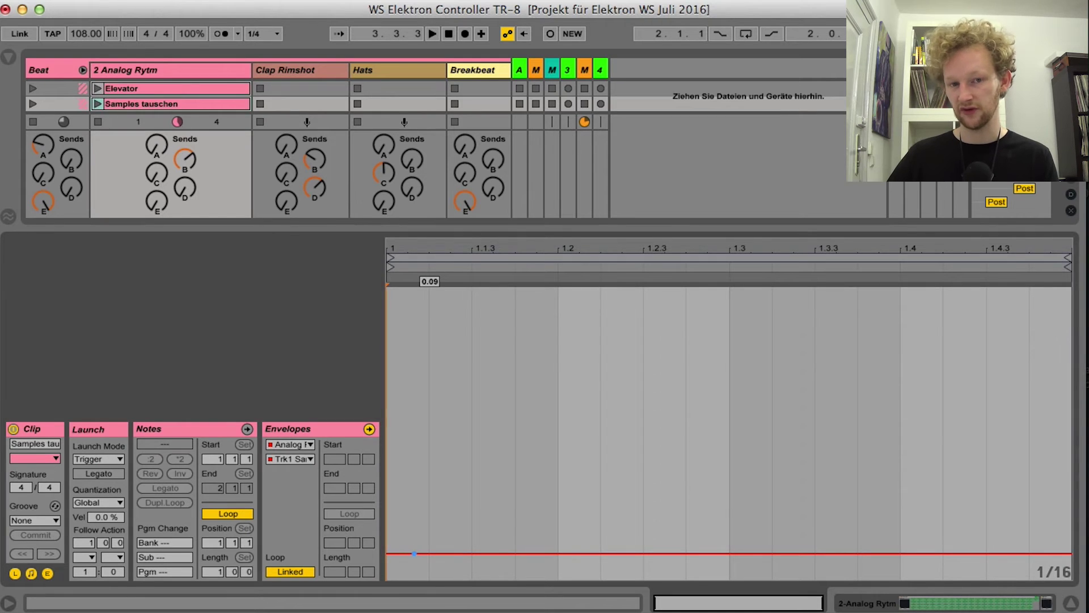
left_click_drag(413, 553, 417, 510)
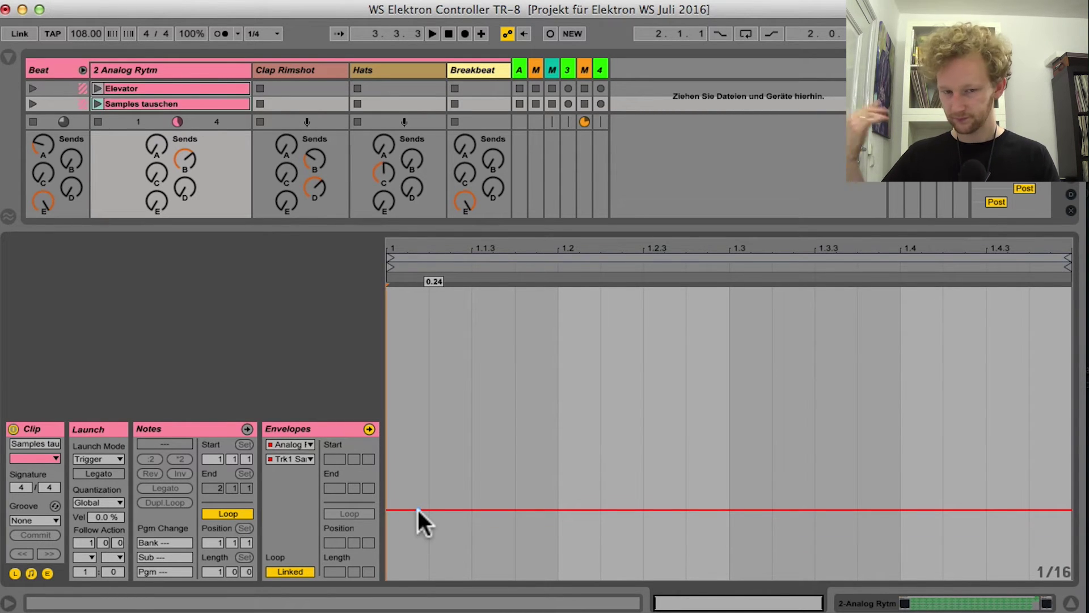
Step: Raise the clip's Trk1 Sample Lev envelope almost to maximum and lower its Trk1 BD HD Leve envelope to minimum
left_click(306, 459)
left_click(329, 418)
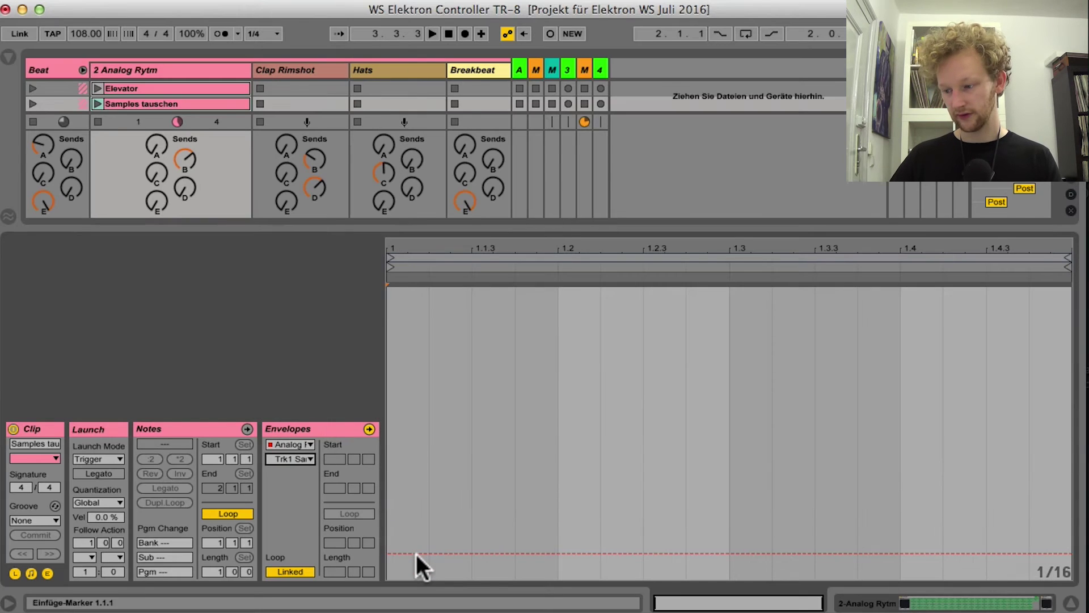
left_click_drag(417, 553, 397, 288)
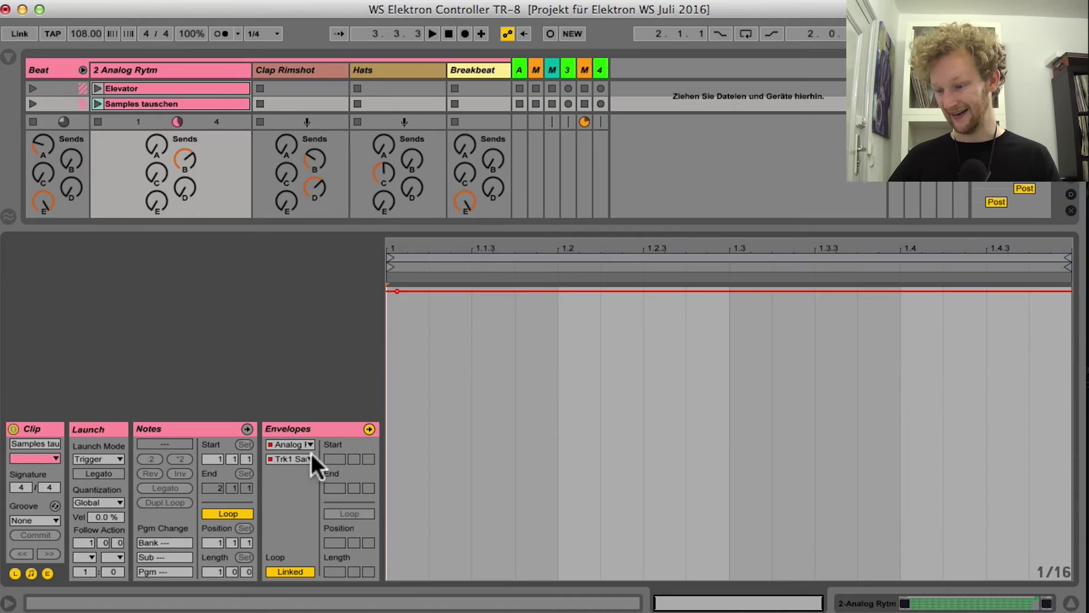
left_click(311, 457)
left_click(319, 431)
left_click(395, 287)
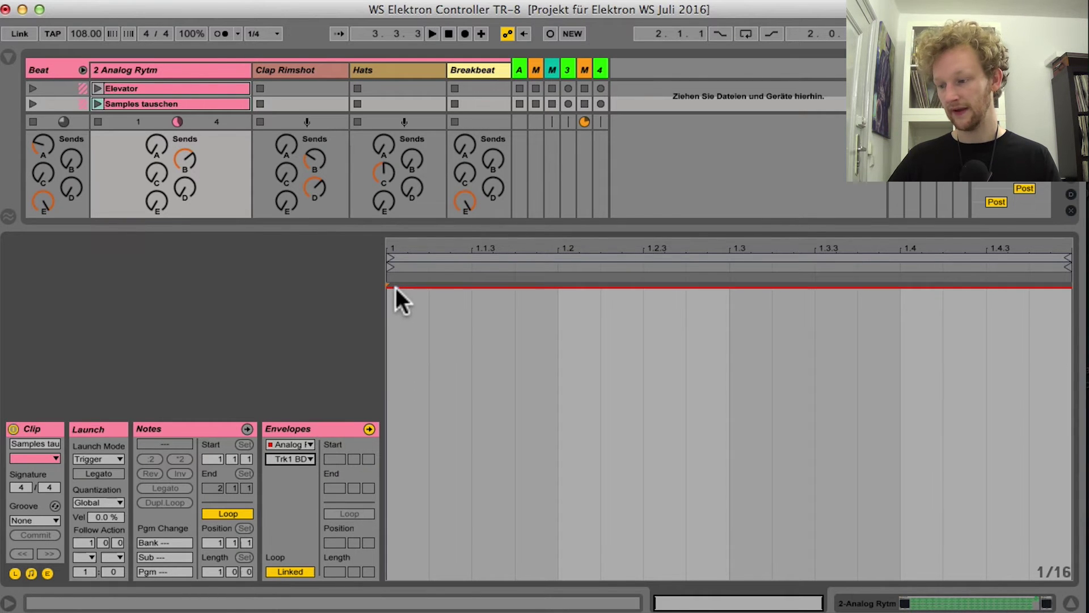
left_click_drag(396, 287, 390, 583)
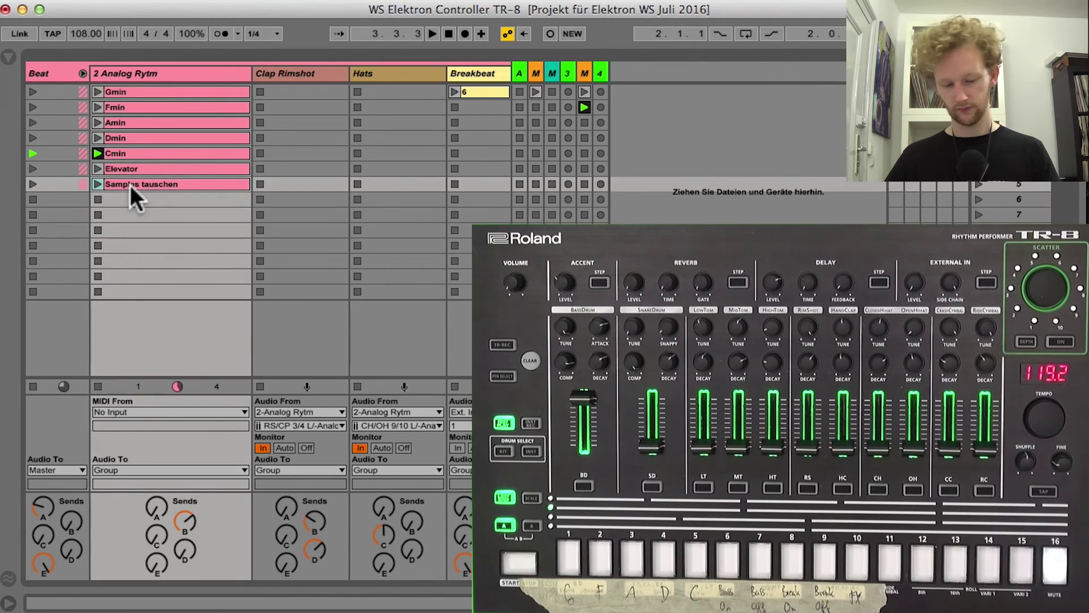
Step: MIDI-map the Samples tauschen clip to the TR-8 note 10/D#2 and play the set to audition the sample swap
key("space")
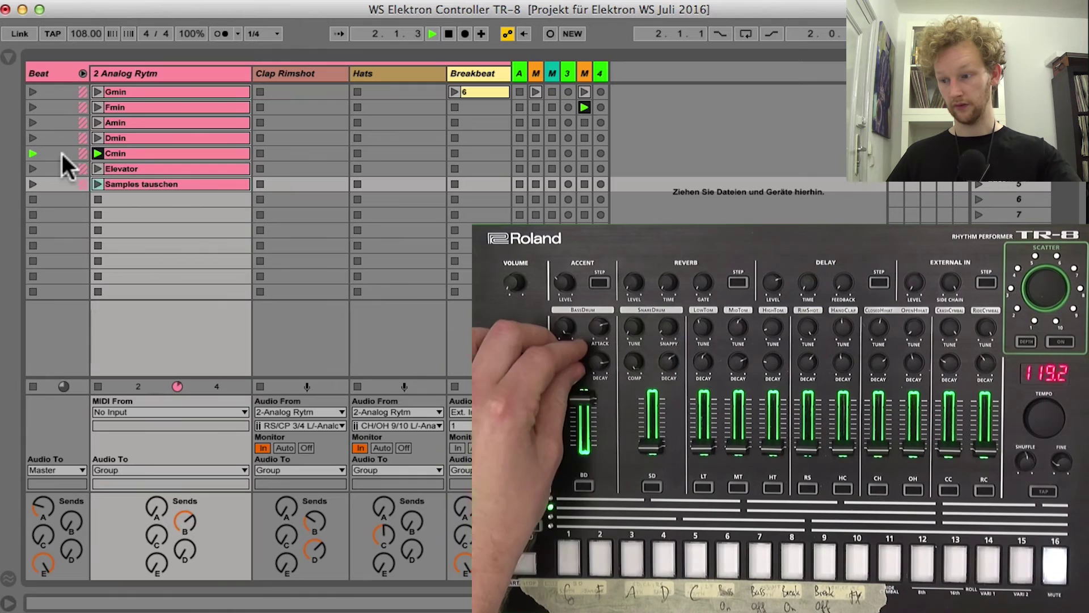
left_click(97, 184)
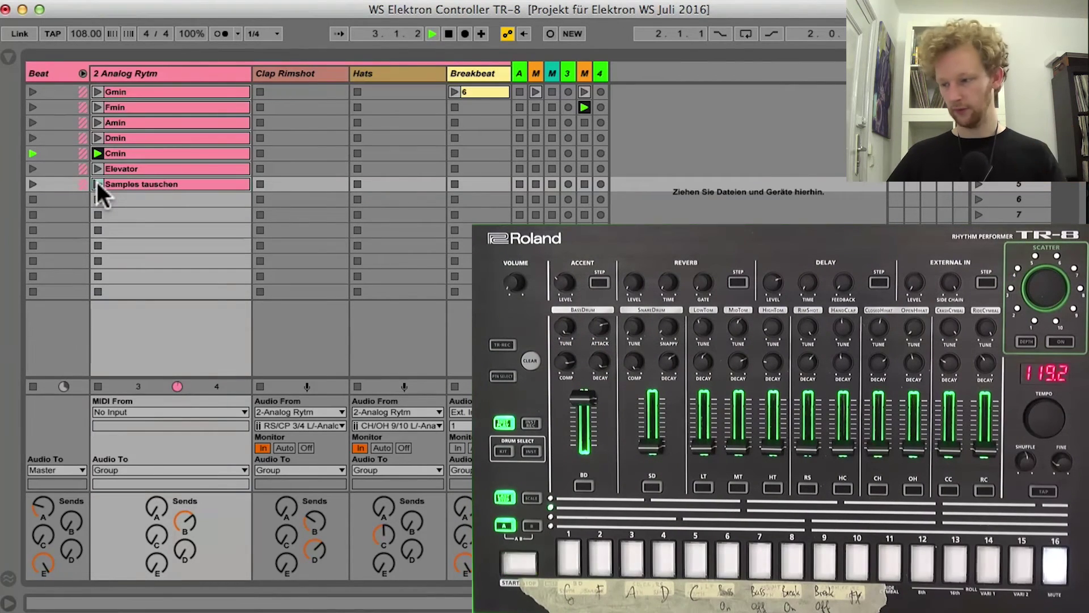
key("super+m")
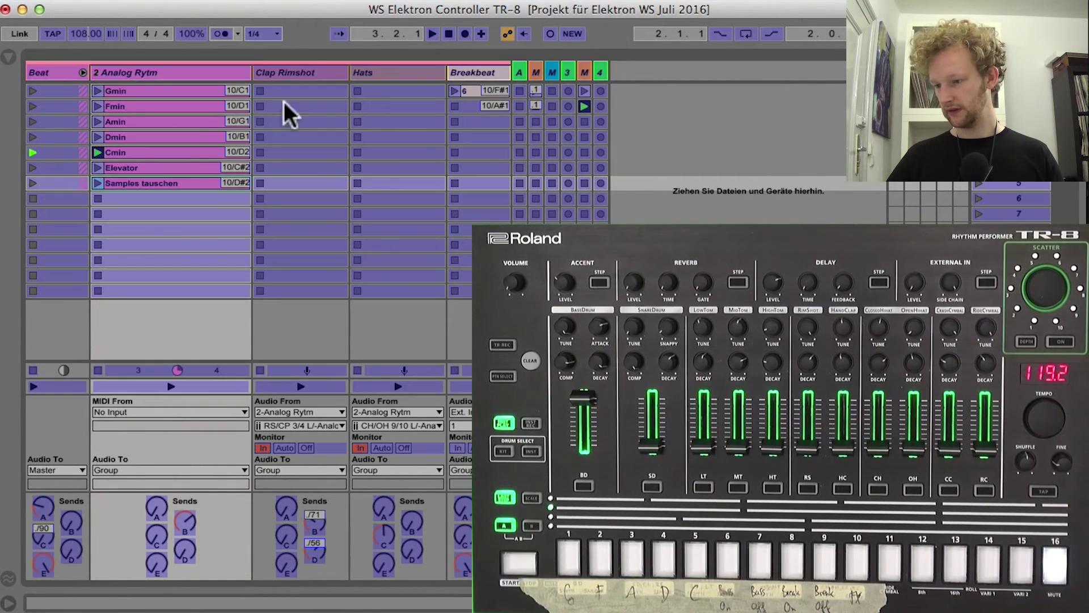
left_click(138, 185)
key("super+m")
key("space")
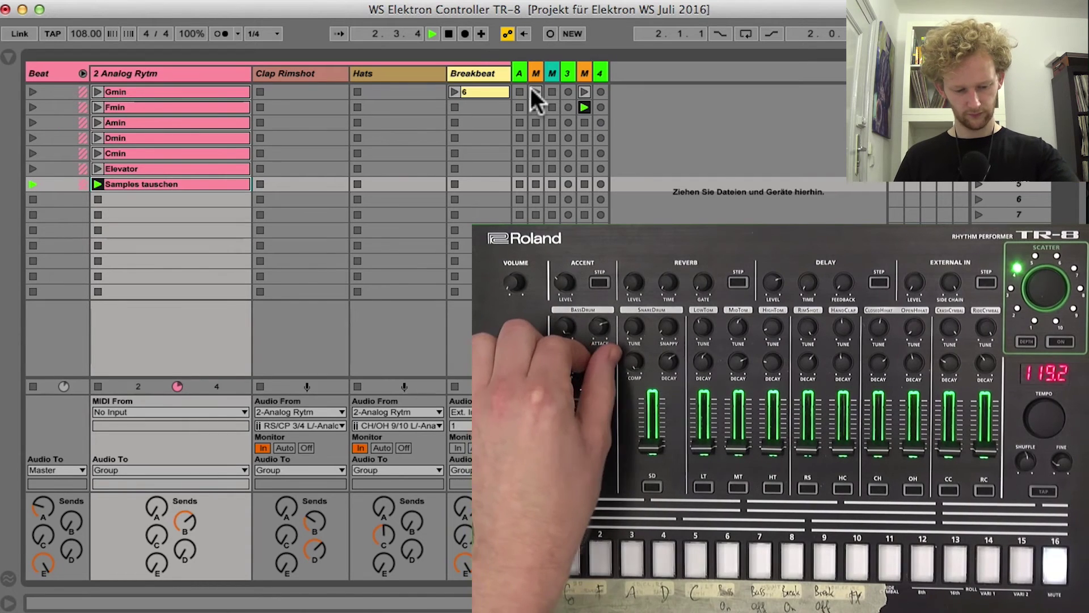
key("space")
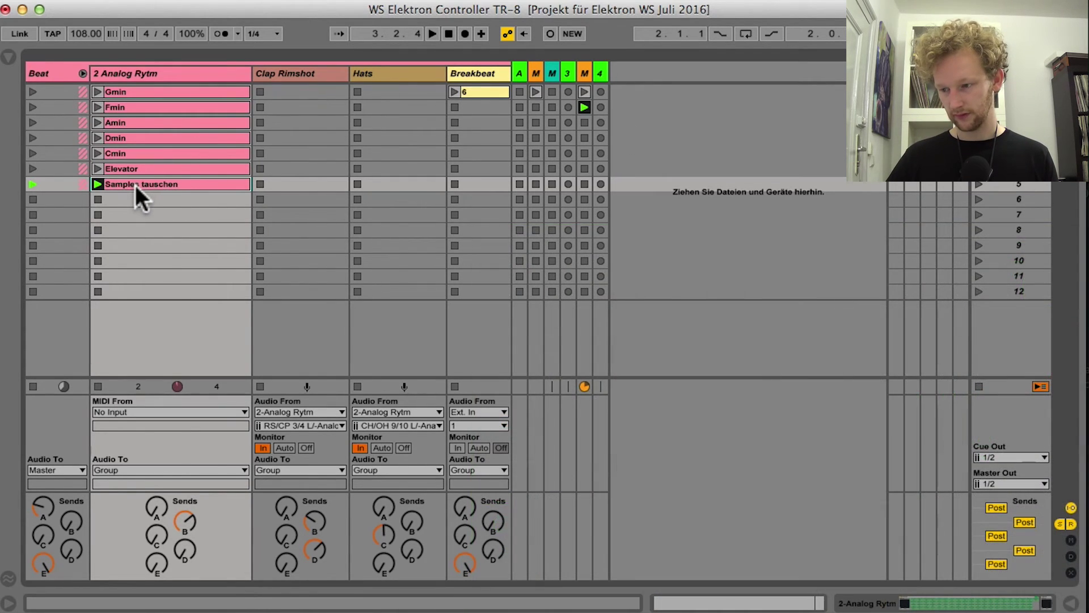
Step: Review which Analog Rytm parameters have envelopes in the Samples tauschen clip and hide the clip details
double_click(135, 184)
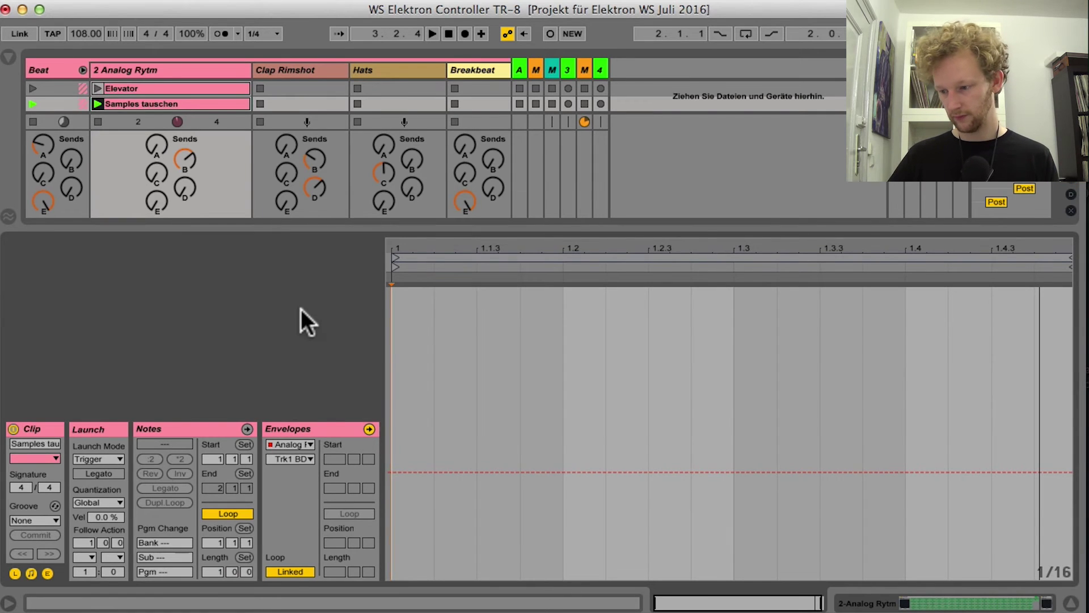
left_click(292, 459)
scroll(309, 422, "down", 10)
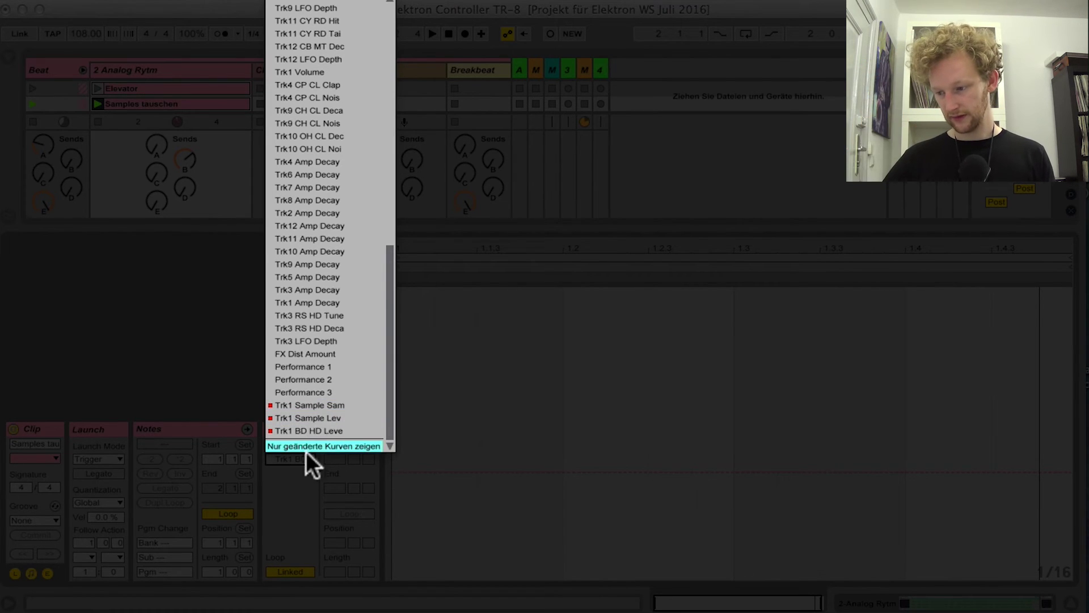
left_click(280, 502)
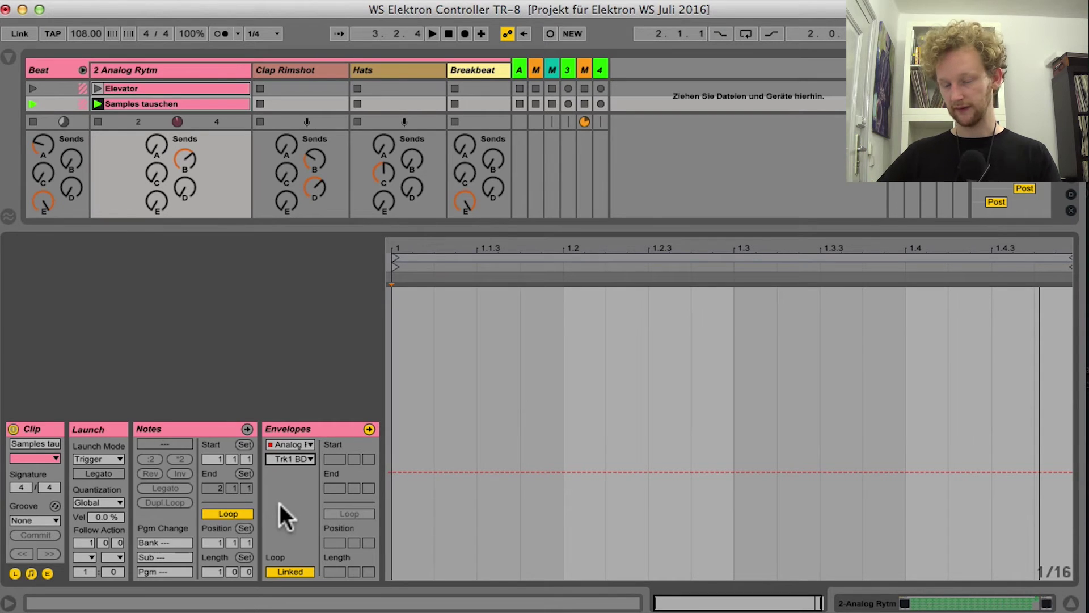
left_click(1071, 603)
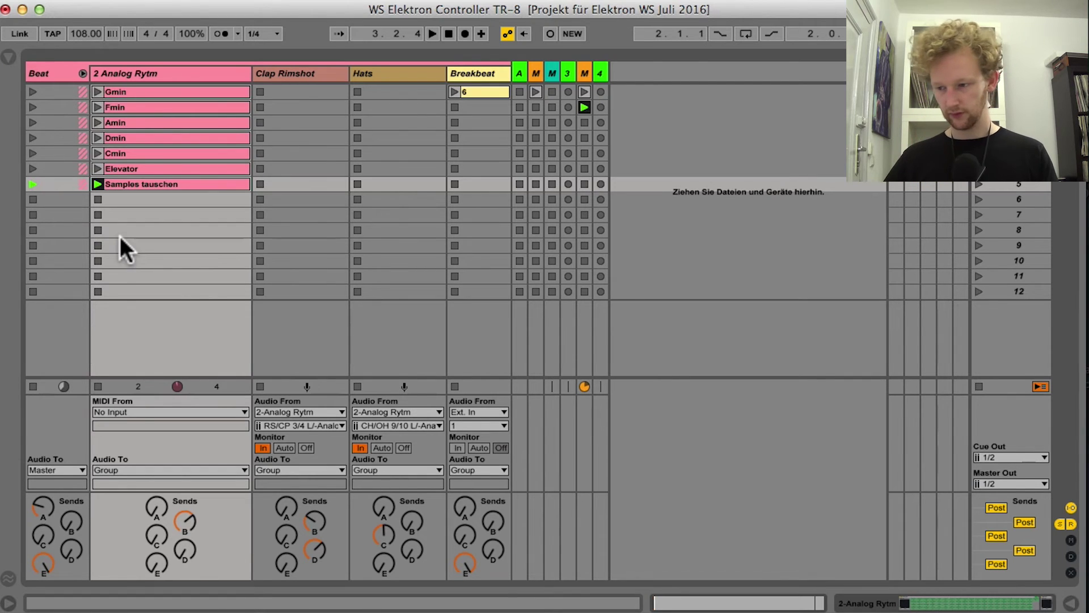
Step: Rename the Samples tauschen clip as "Sample Kit A"
left_click(144, 179)
key("super+r")
type("Sample K A")
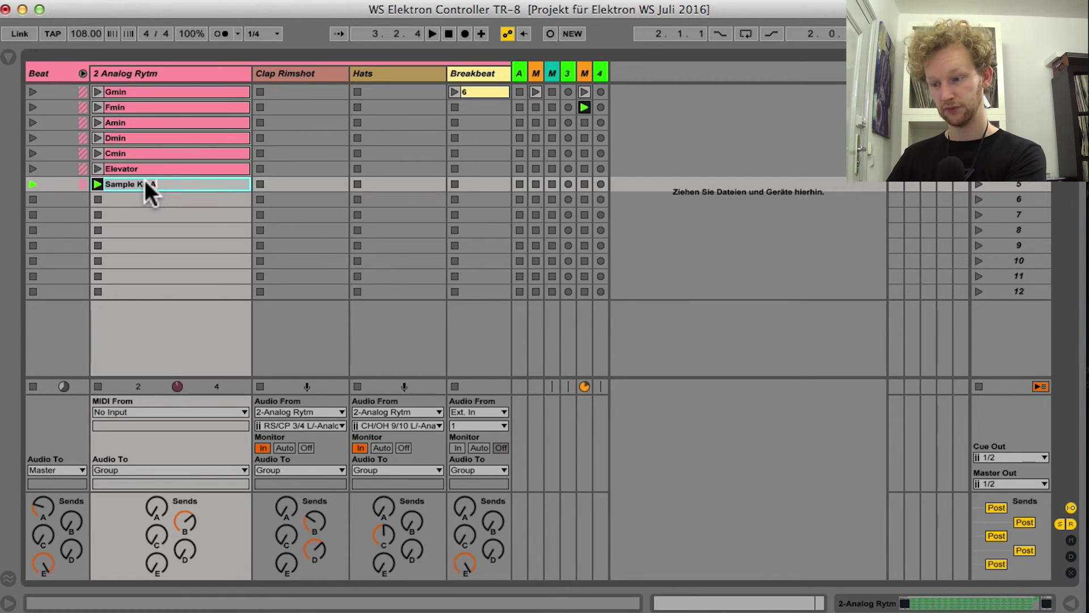
key("Return")
Step: Duplicate the Sample Kit A clip into the slot below and name the copy "Sample Kit B"
left_click_drag(144, 179, 148, 196)
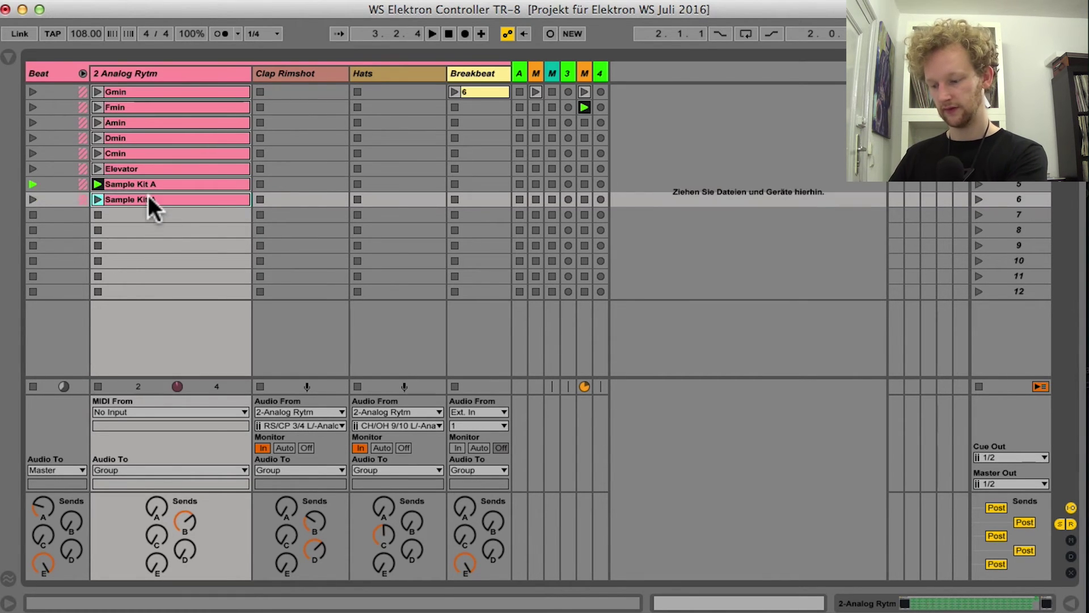
key("super+r")
key("Right")
key("BackSpace")
type("B")
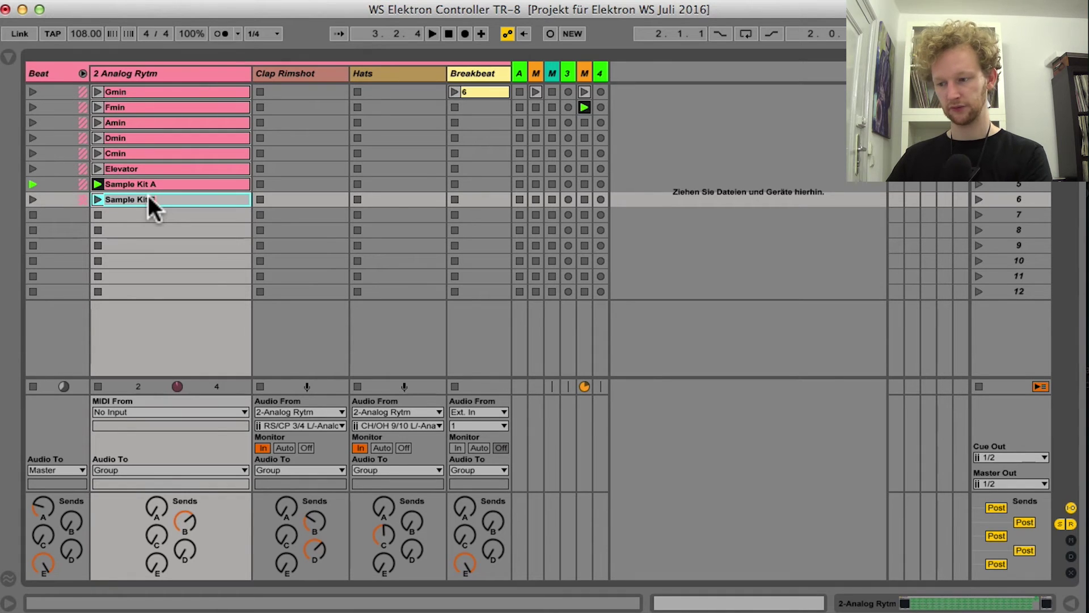
key("Return")
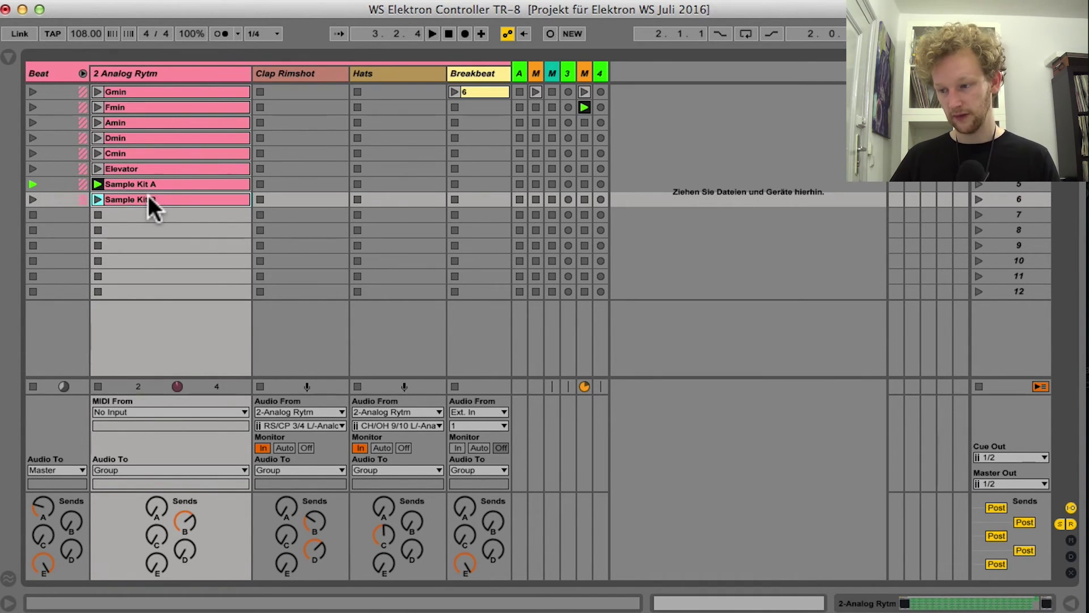
Step: Set Sample Kit B's Trk1 Sample Sam envelope to a constant 0.15 and hide the clip details
double_click(149, 195)
left_click(291, 457)
scroll(333, 325, "down", 5)
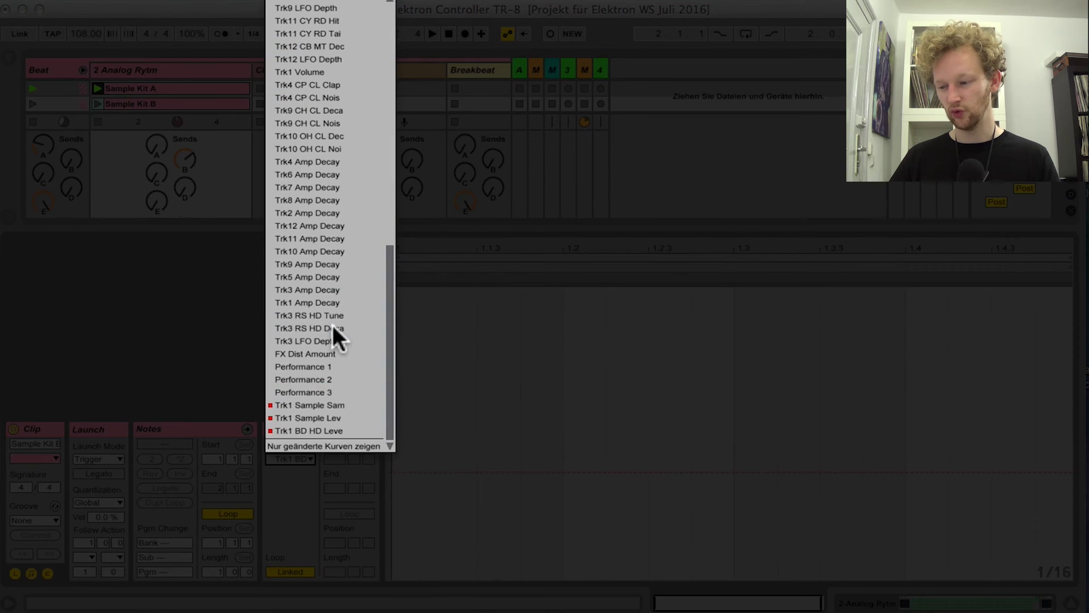
left_click(332, 392)
left_click(299, 461)
left_click(332, 404)
left_click_drag(423, 508, 417, 536)
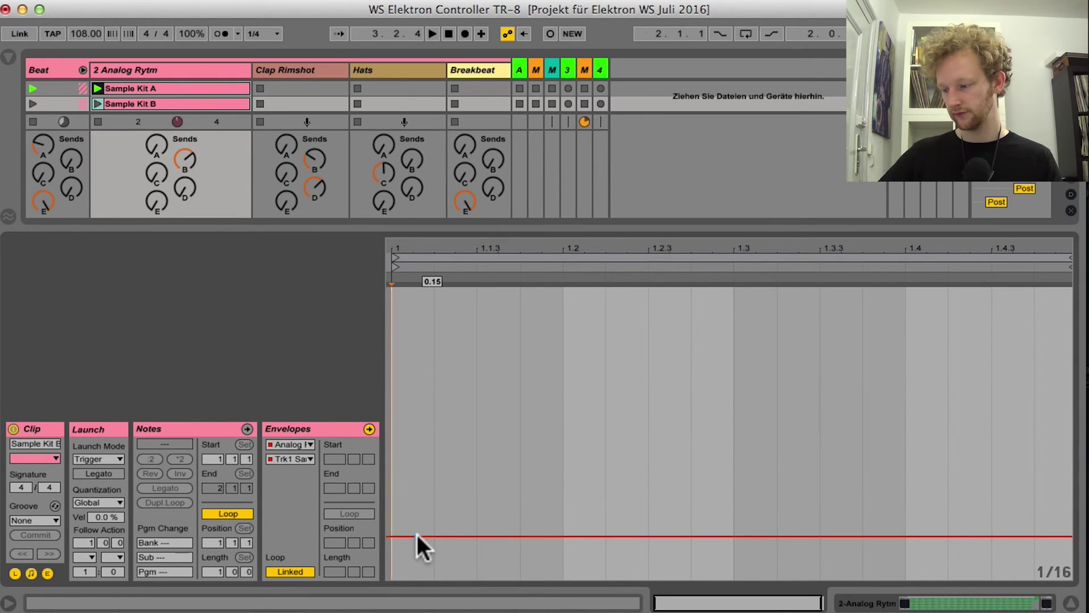
left_click(1071, 605)
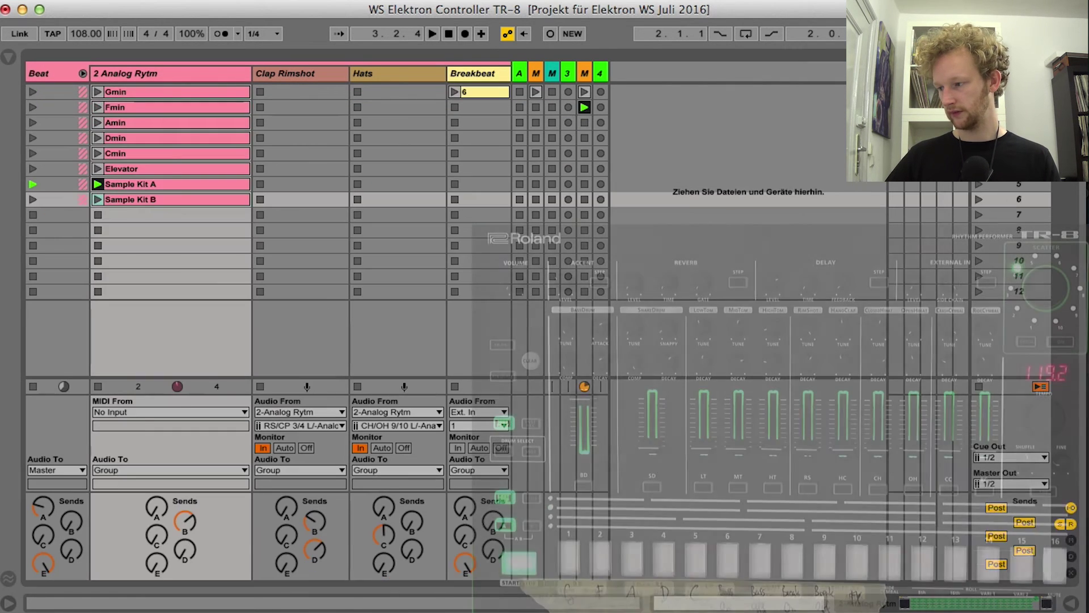
Step: Try to assign a MIDI controller button to the Sample Kit B clip and leave MIDI mapping mode
left_click(189, 195)
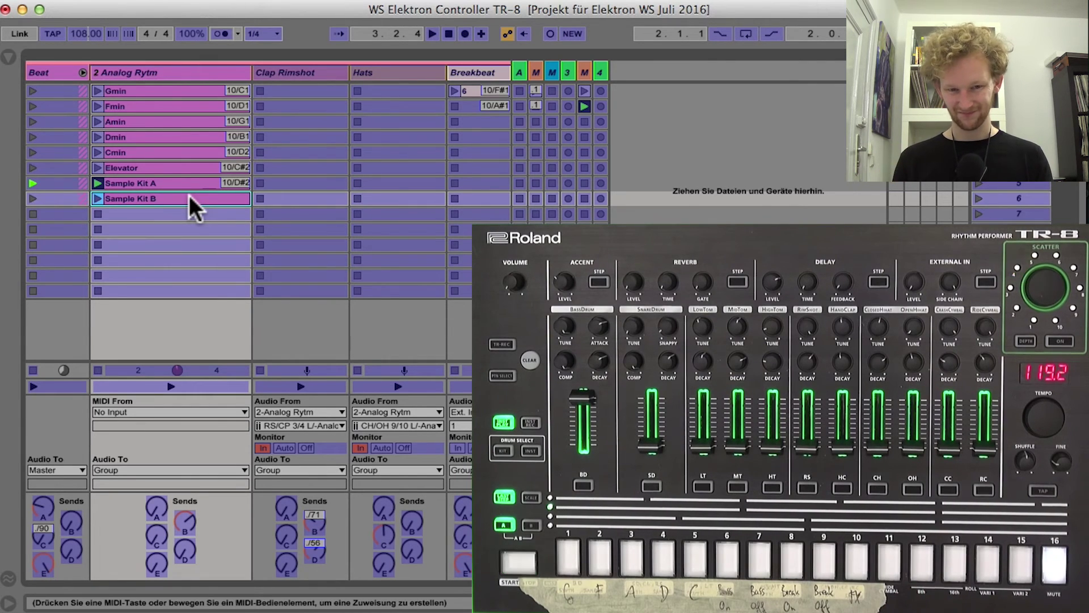
left_click(1021, 33)
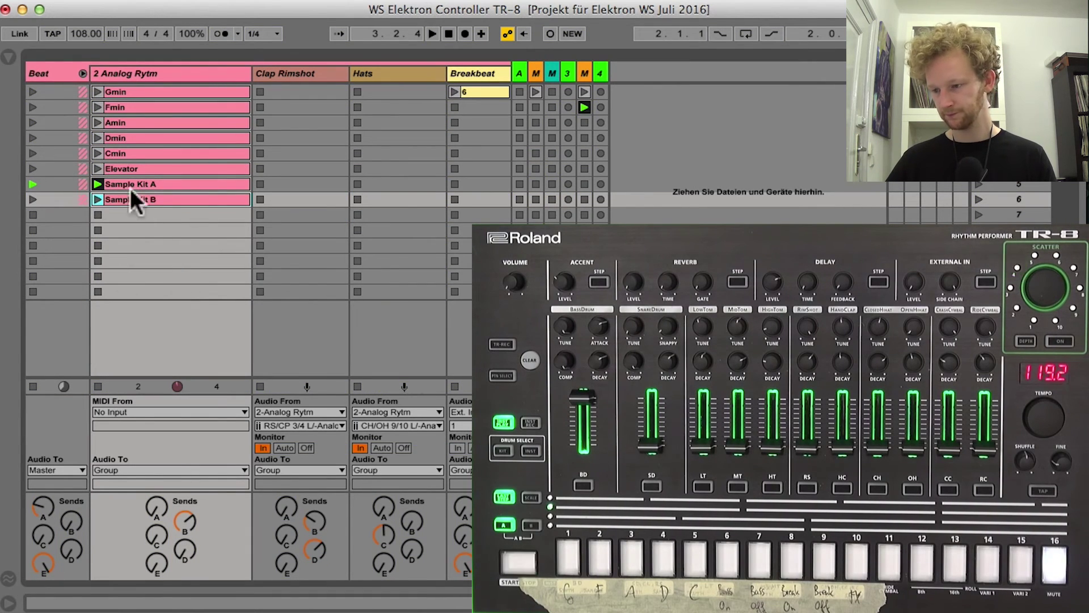
Step: Launch Sample Kit B, Sample Kit A and Sample Kit B again to compare the two sample kits
left_click(99, 198)
left_click(97, 184)
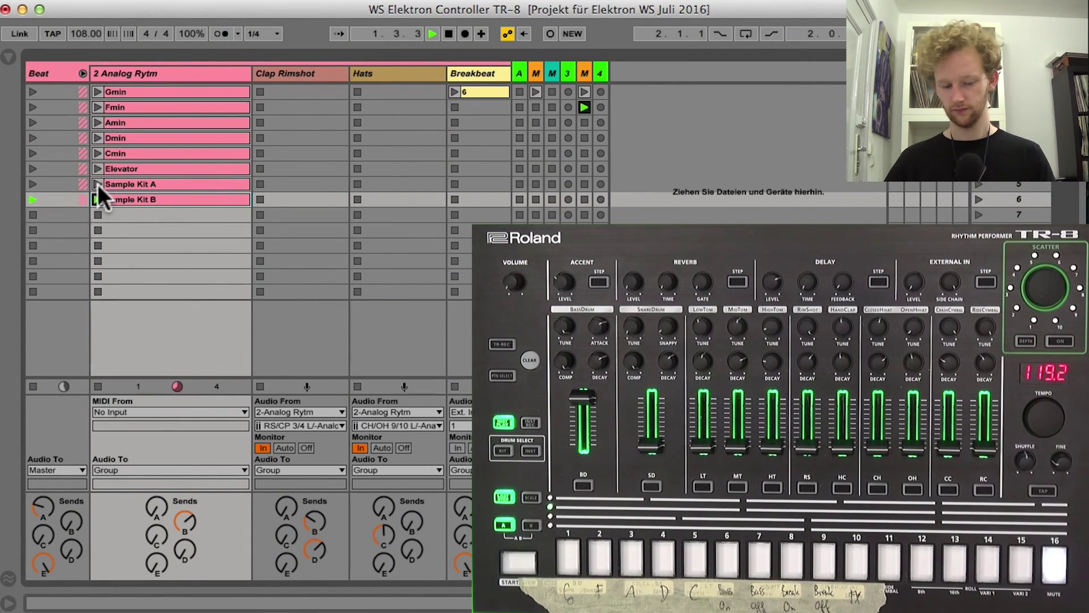
left_click(97, 199)
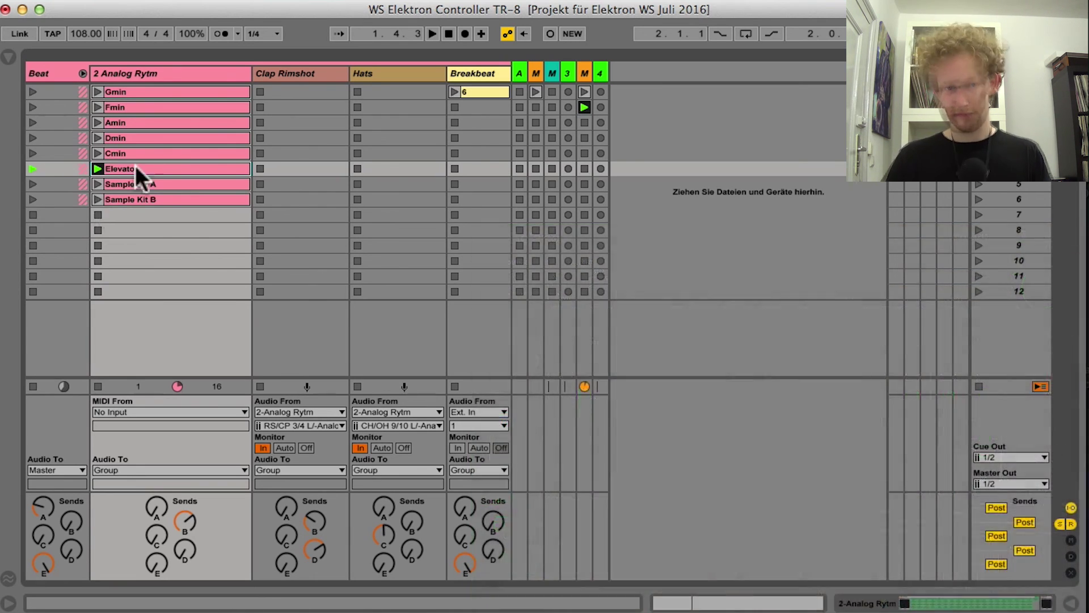
Step: Show the Sample Kit B clip's details and set its launch quantization to None
double_click(150, 199)
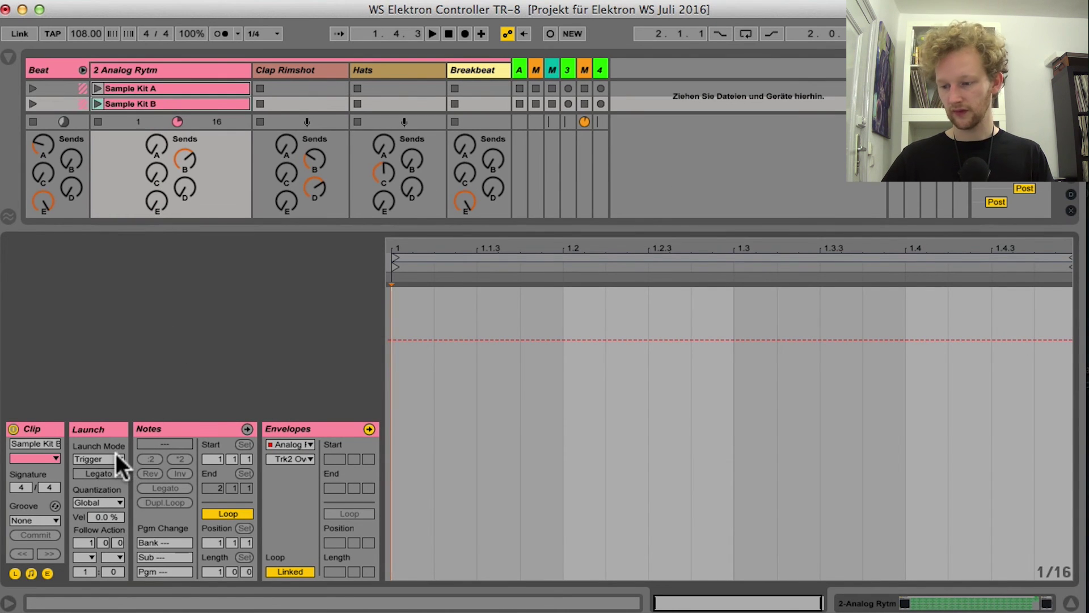
left_click(111, 502)
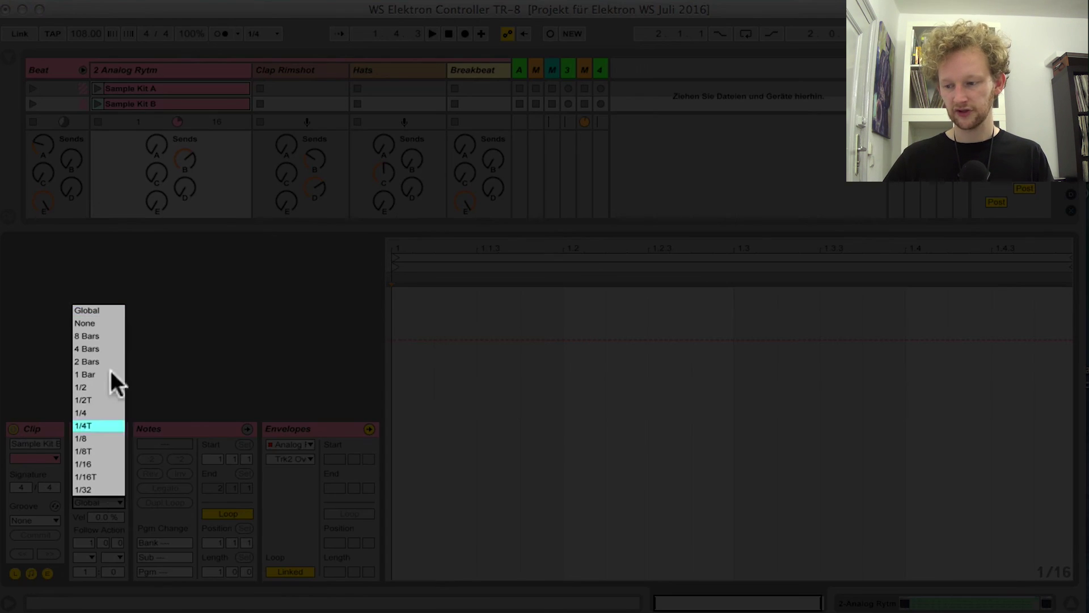
left_click(108, 320)
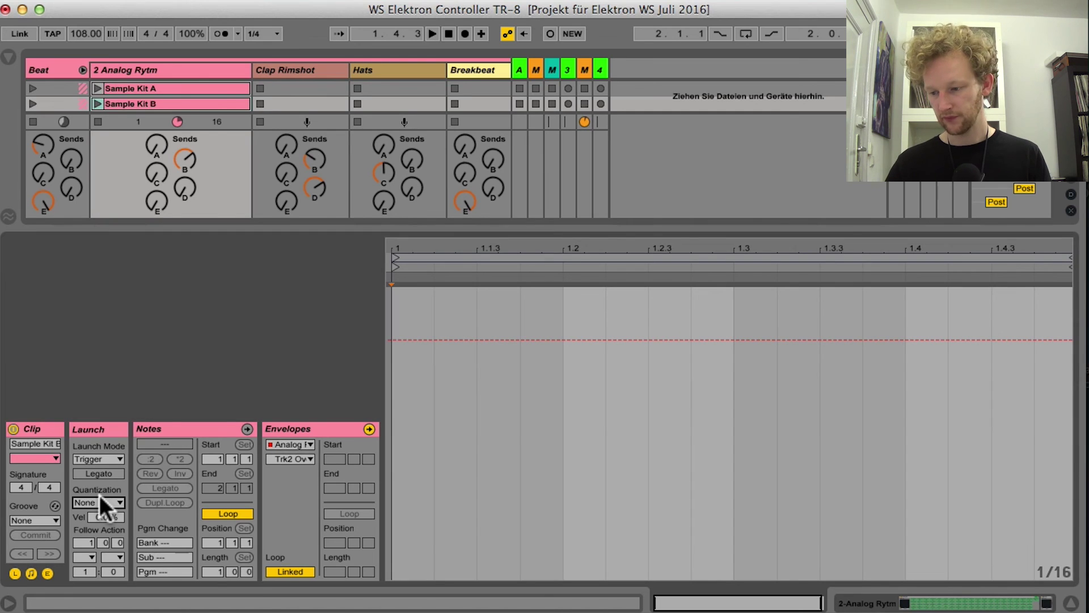
left_click(104, 501)
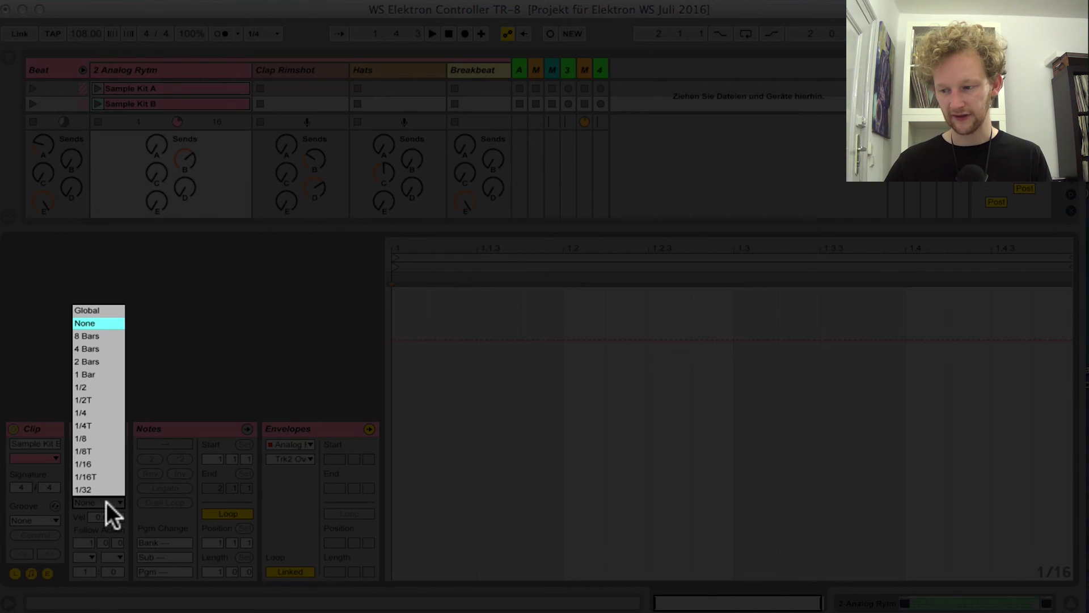
left_click(110, 323)
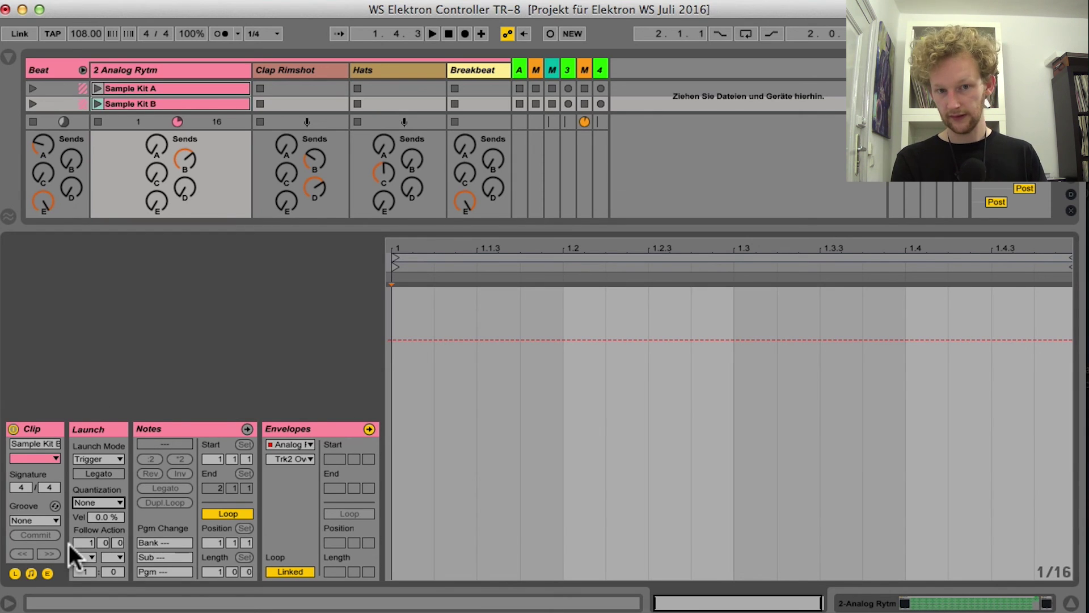